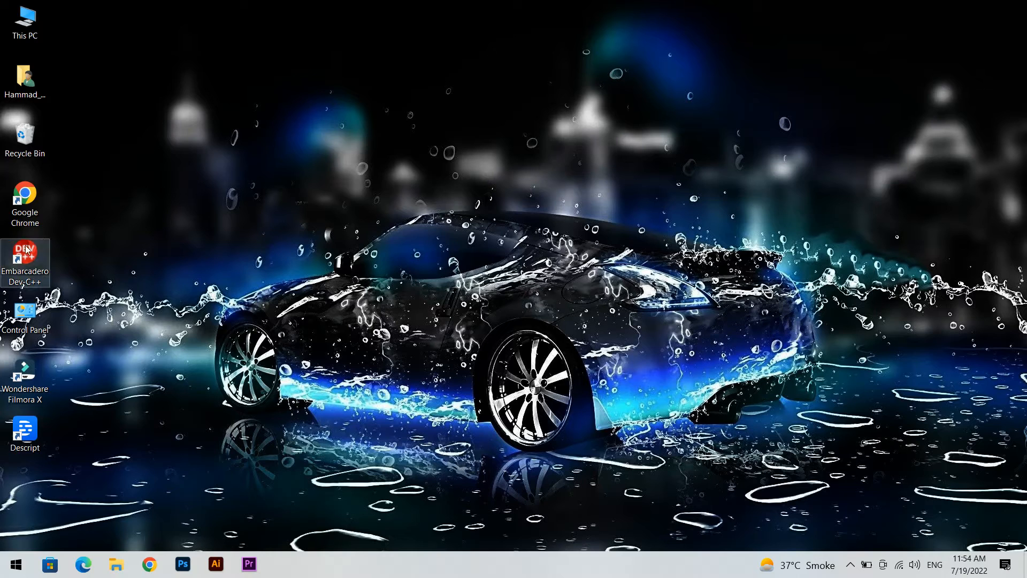
Step: Open Google Chrome and load the Canva home page
double_click(25, 202)
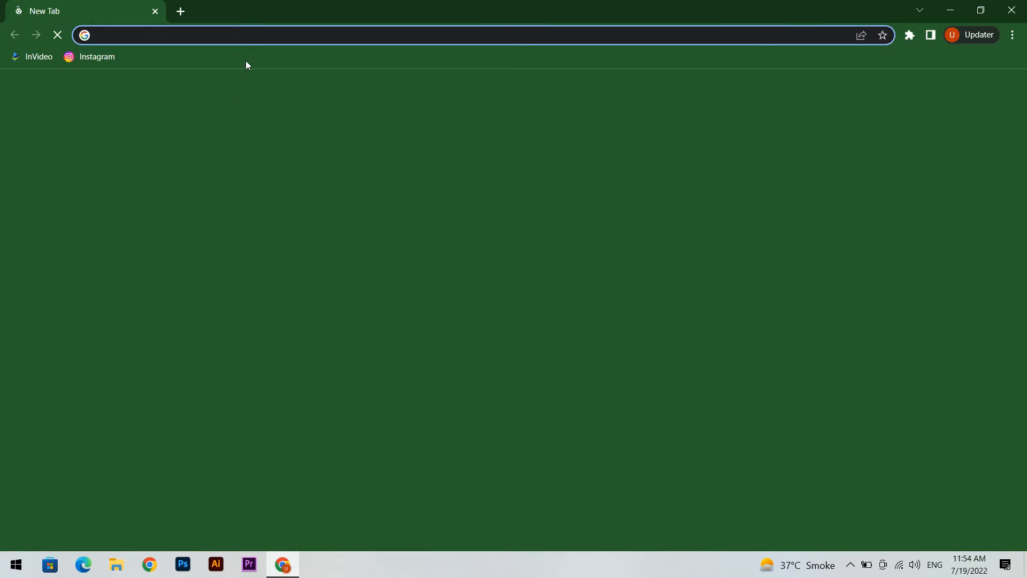
type("c")
key("Return")
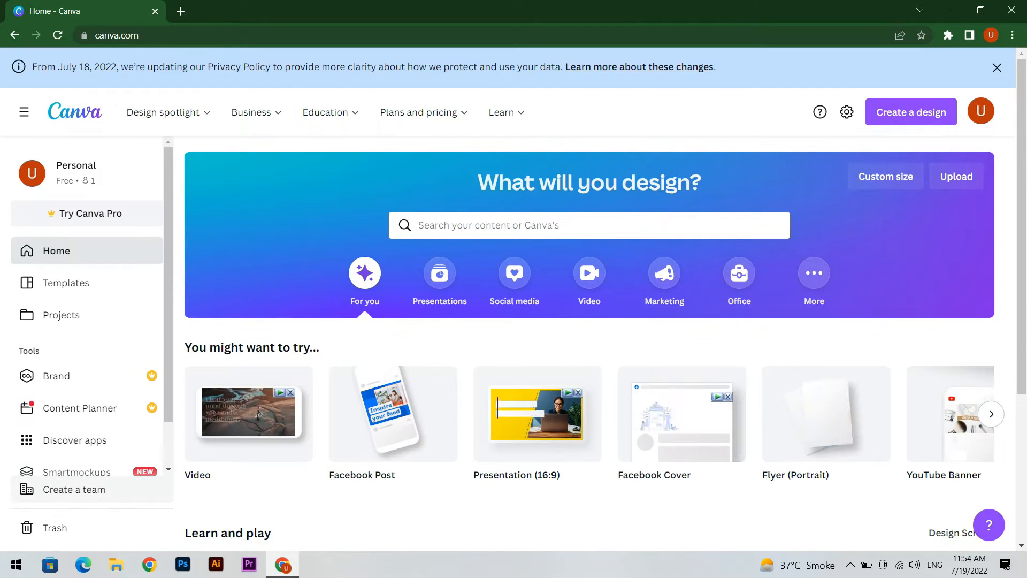
Step: Search Canva for "facebook post" and choose the Facebook Post format of 940 × 788 px
left_click(663, 223)
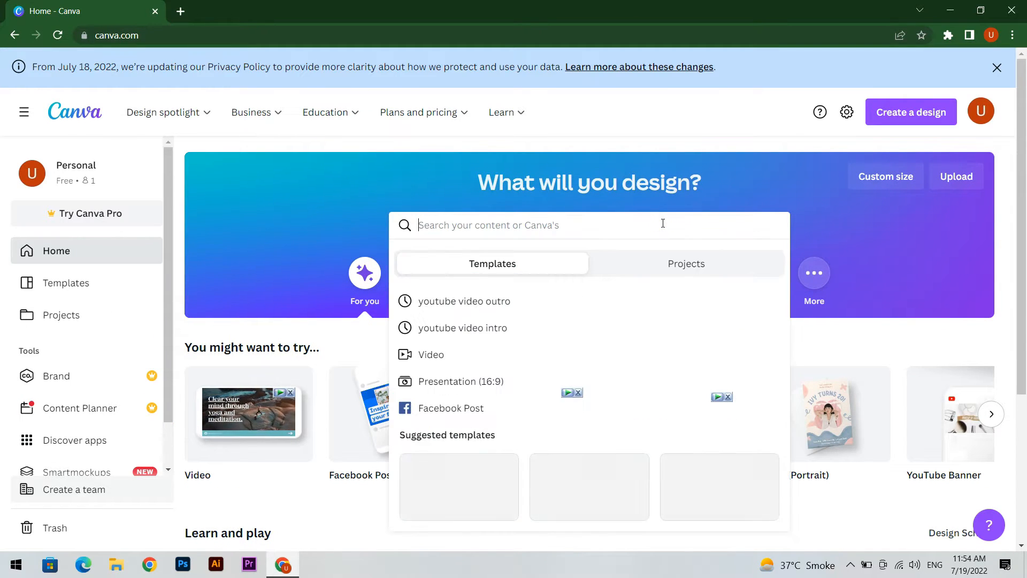
type("facebook post")
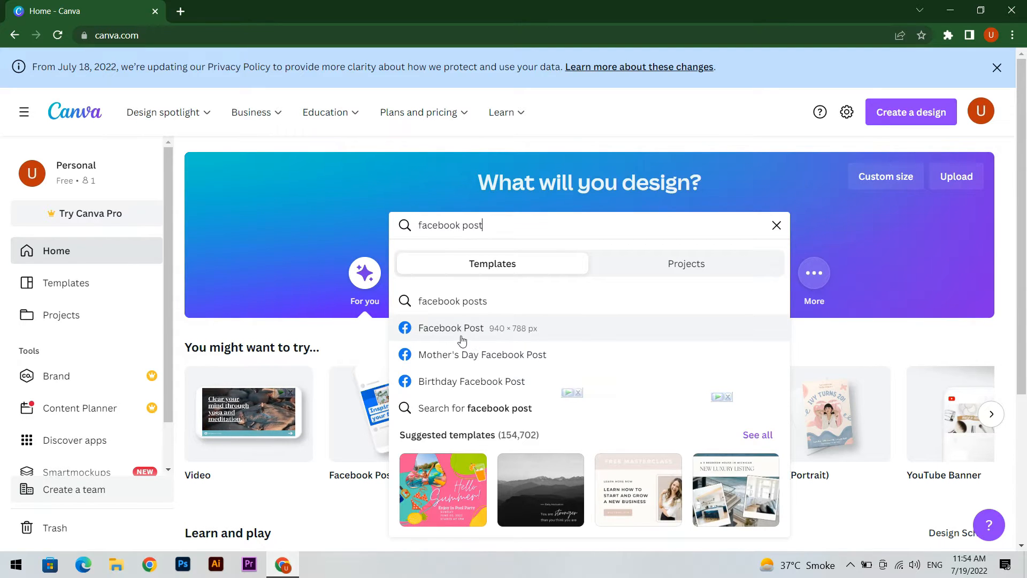
left_click(466, 336)
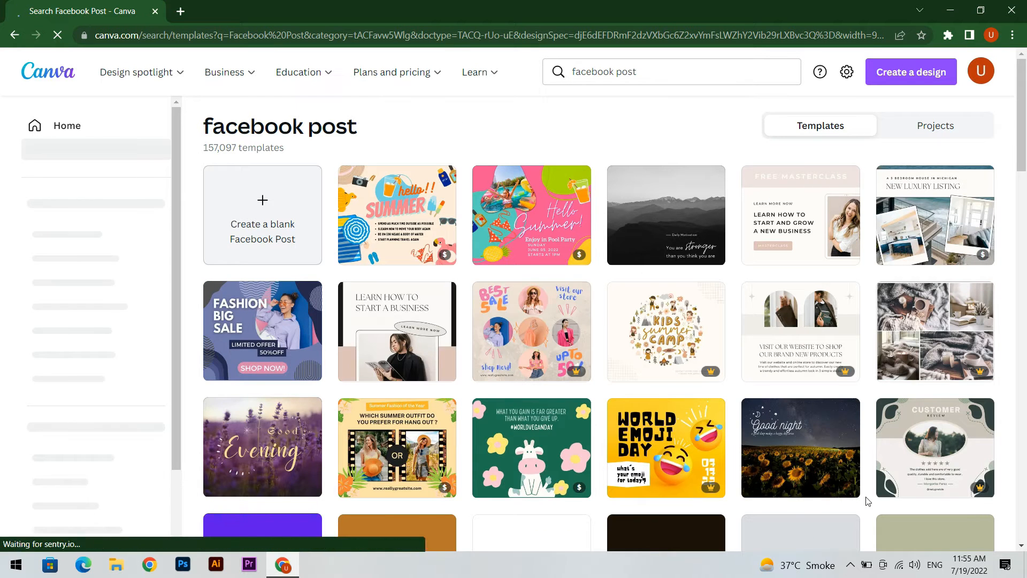
Step: Filter the Facebook post templates by price to show only free ones
scroll(834, 348, "down", 1)
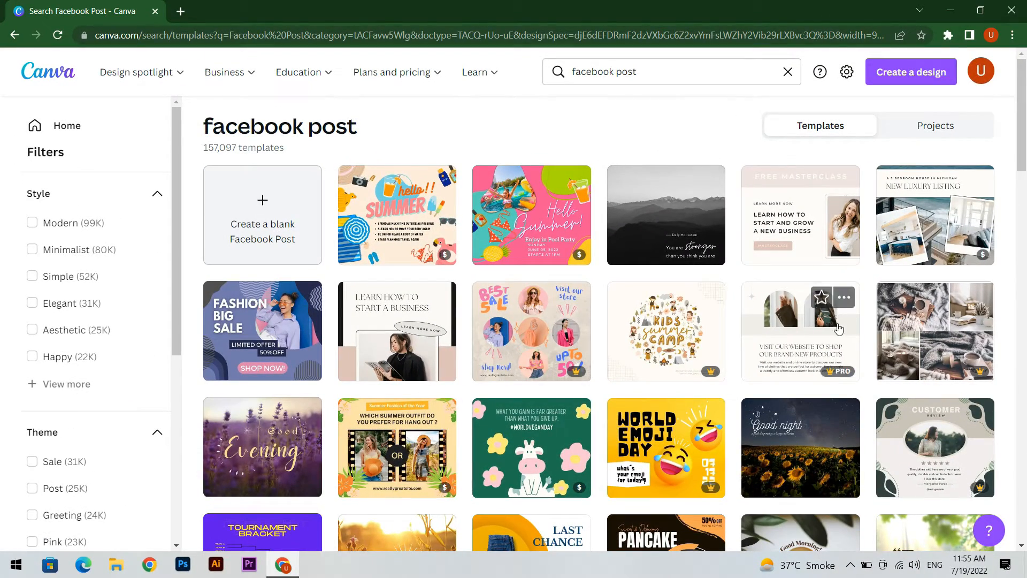
mouse_move(703, 375)
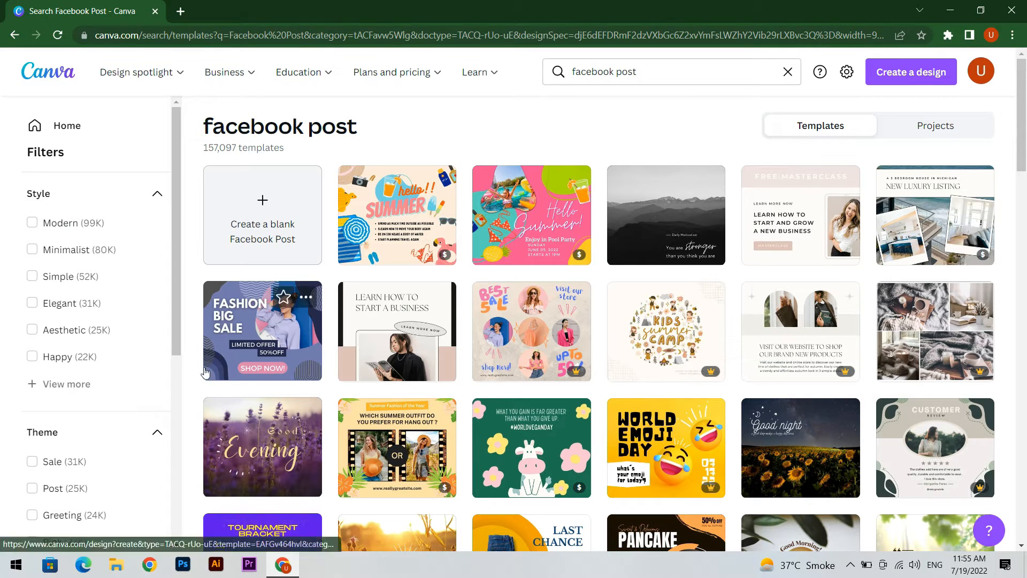
scroll(122, 329, "down", 6)
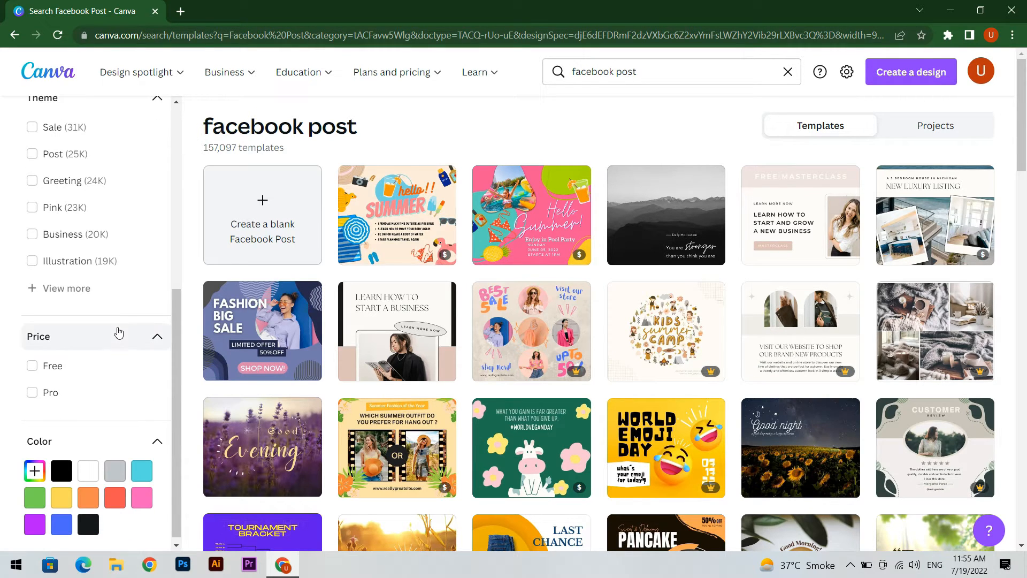
left_click(35, 366)
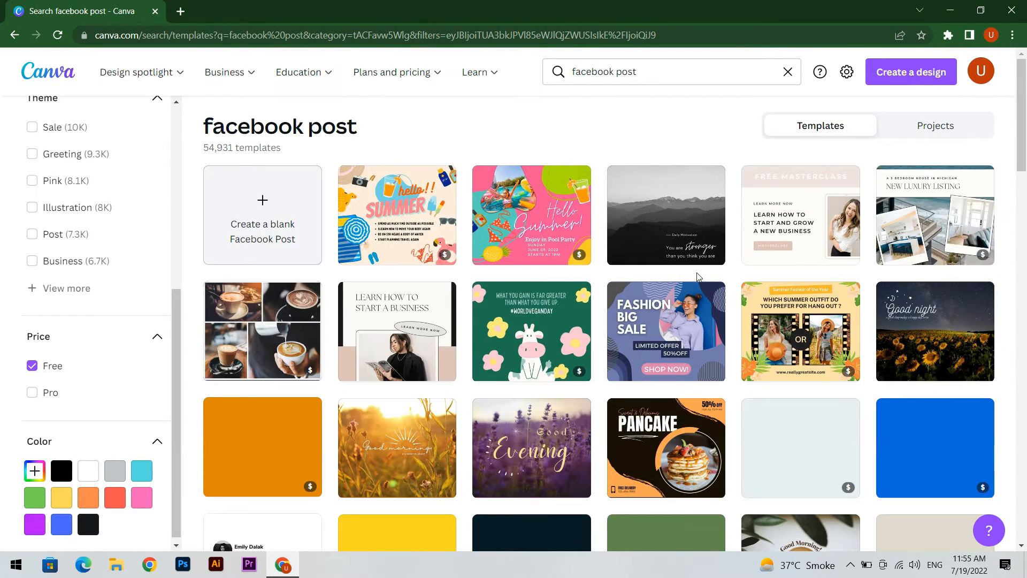
Step: Look through the free templates and create a blank Facebook Post design
scroll(833, 276, "down", 3)
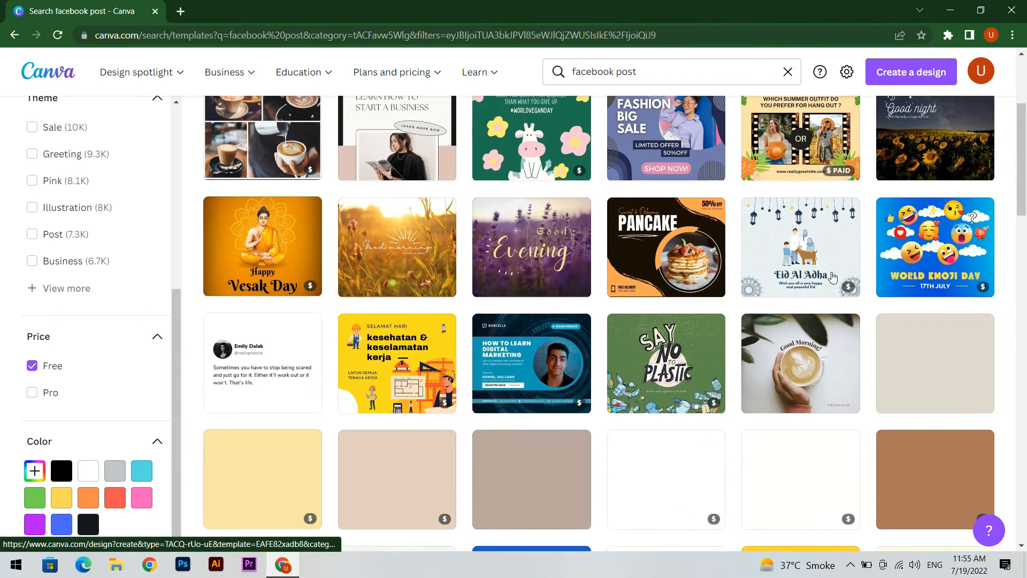
scroll(723, 309, "up", 3)
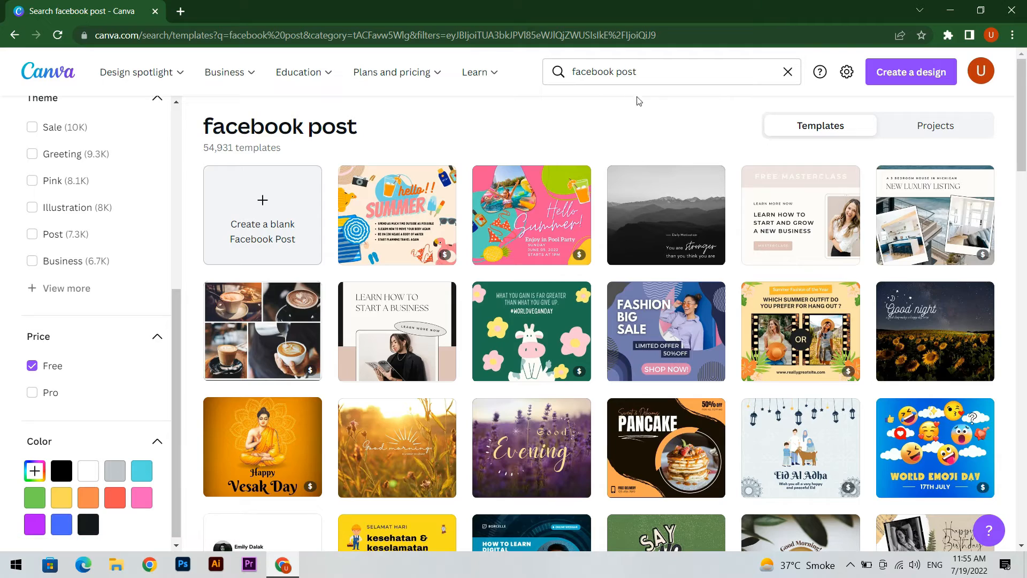
left_click(255, 209)
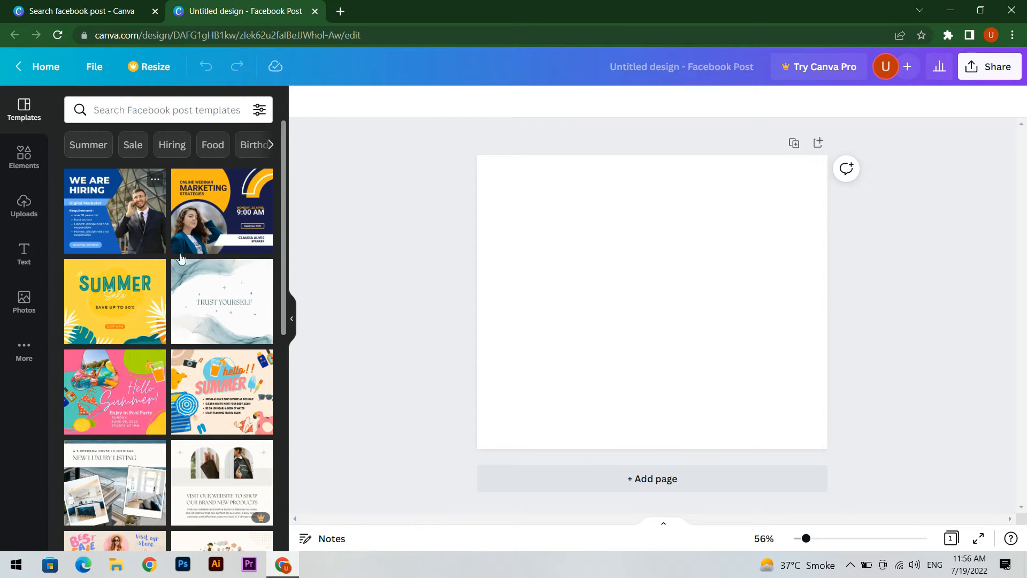
Step: Try the "Online Webinar Marketing Strategies" template on the blank page, and undo it
left_click(226, 234)
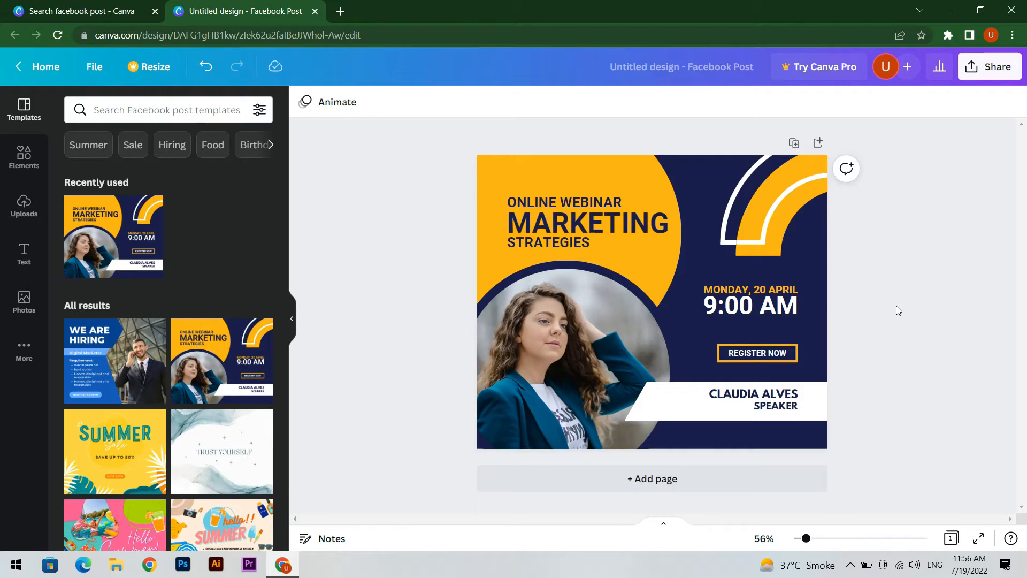
key("ctrl+z")
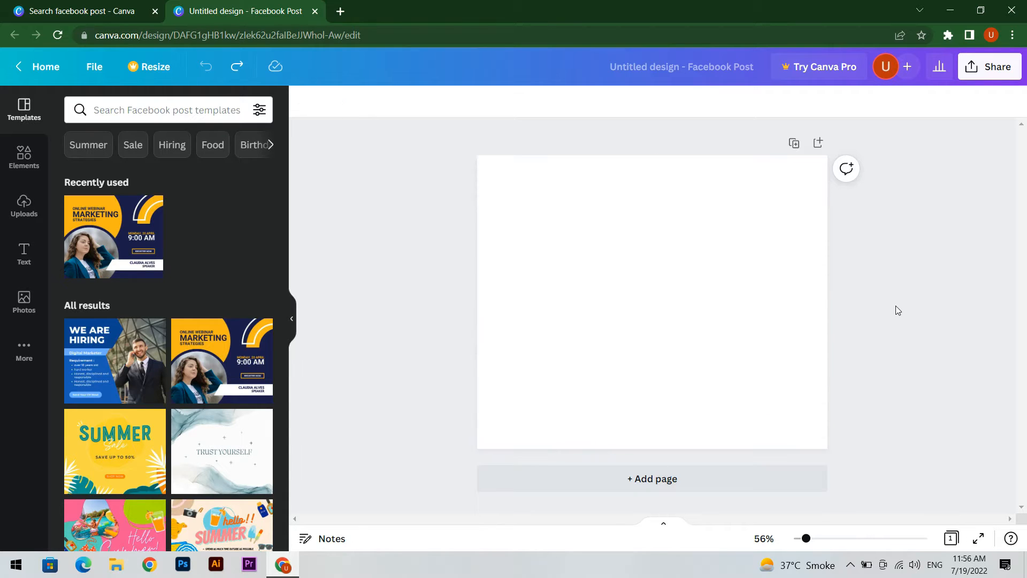
Step: Upload the image jm-barrie-life-quote from the Downloads folder
left_click(24, 205)
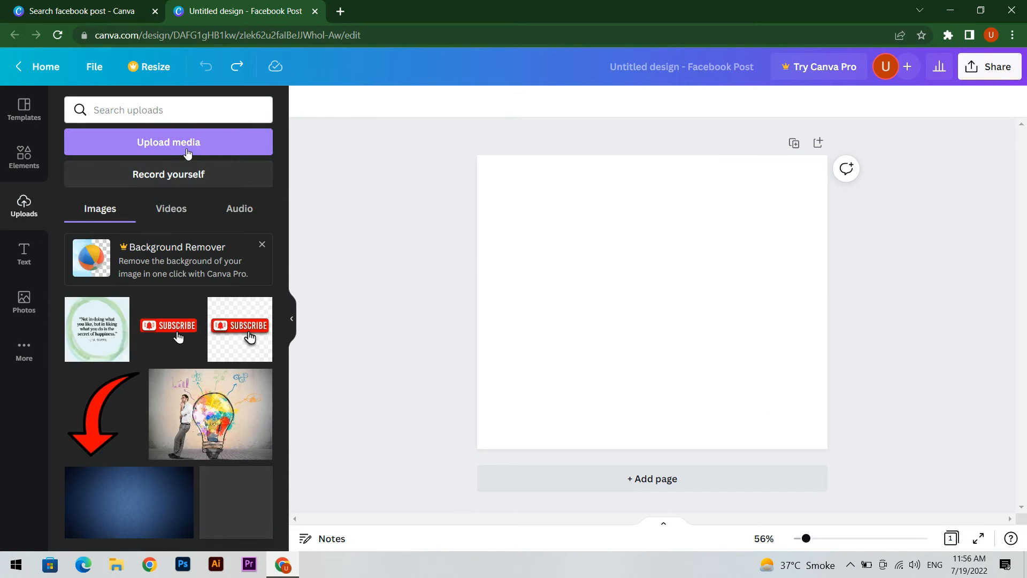
left_click(187, 152)
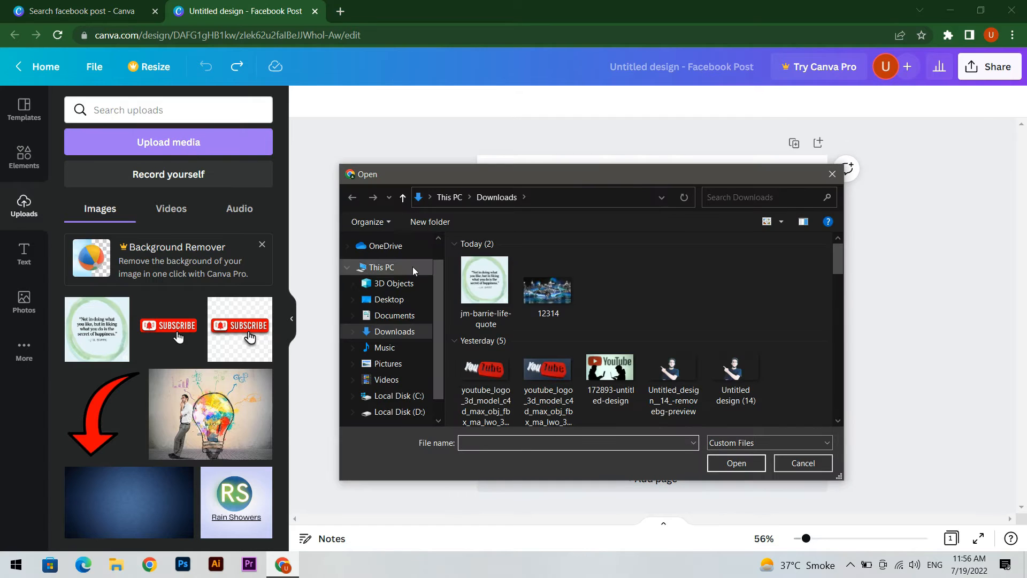
left_click(485, 286)
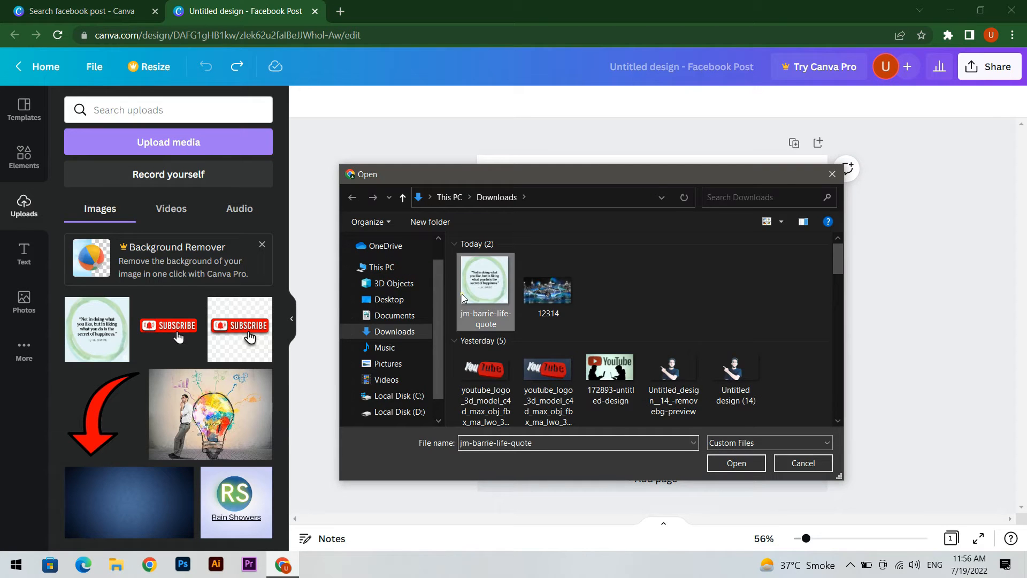
left_click(736, 463)
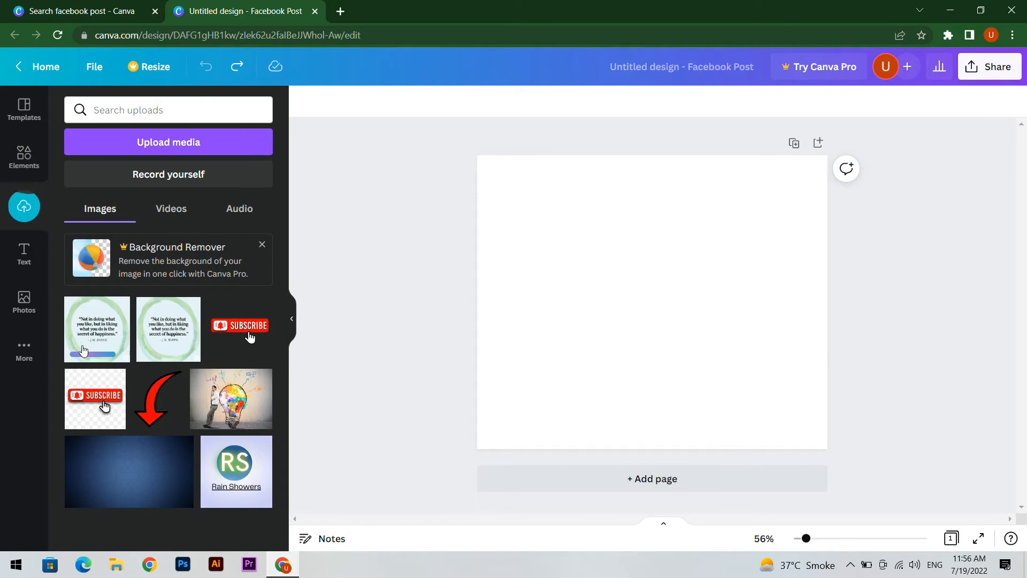
Step: Place the uploaded quote image on the page and enlarge it to cover the whole page
left_click(97, 332)
left_click_drag(657, 343, 569, 284)
left_click_drag(653, 332, 793, 420)
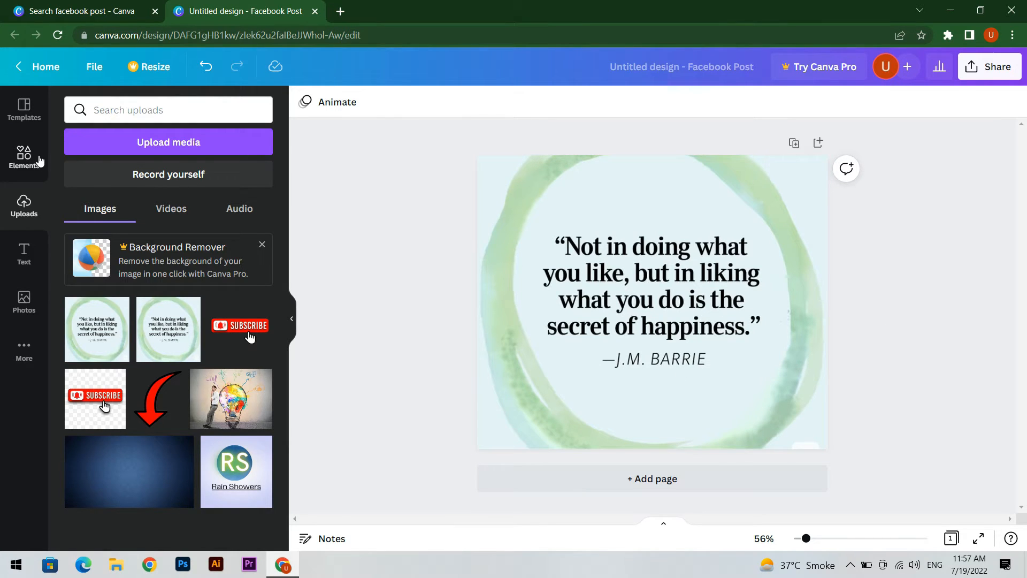
Step: Add a solid square shape and reshape it into a wide rectangle covering the author line below the quote
left_click(39, 160)
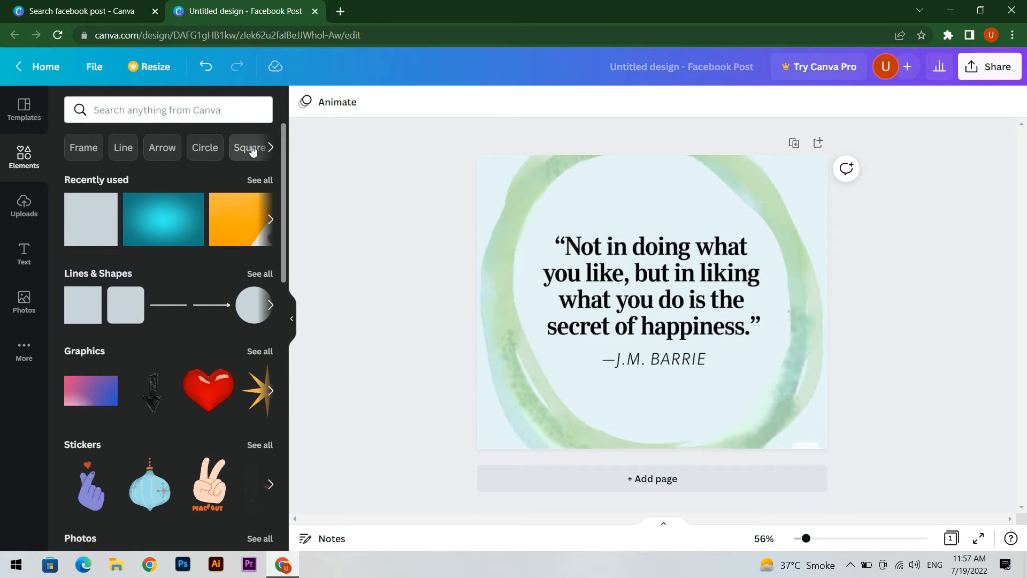
left_click(253, 151)
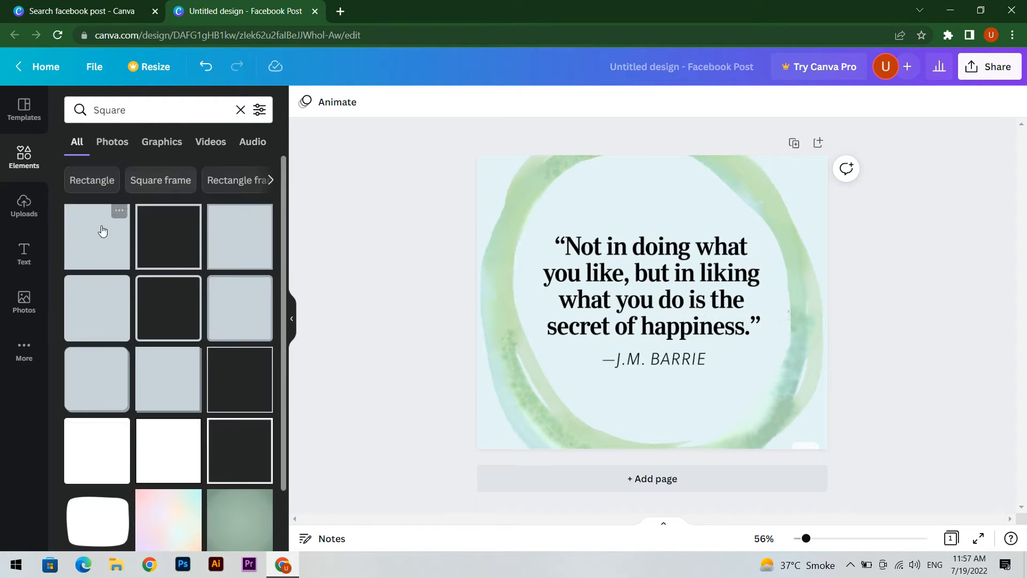
left_click(92, 245)
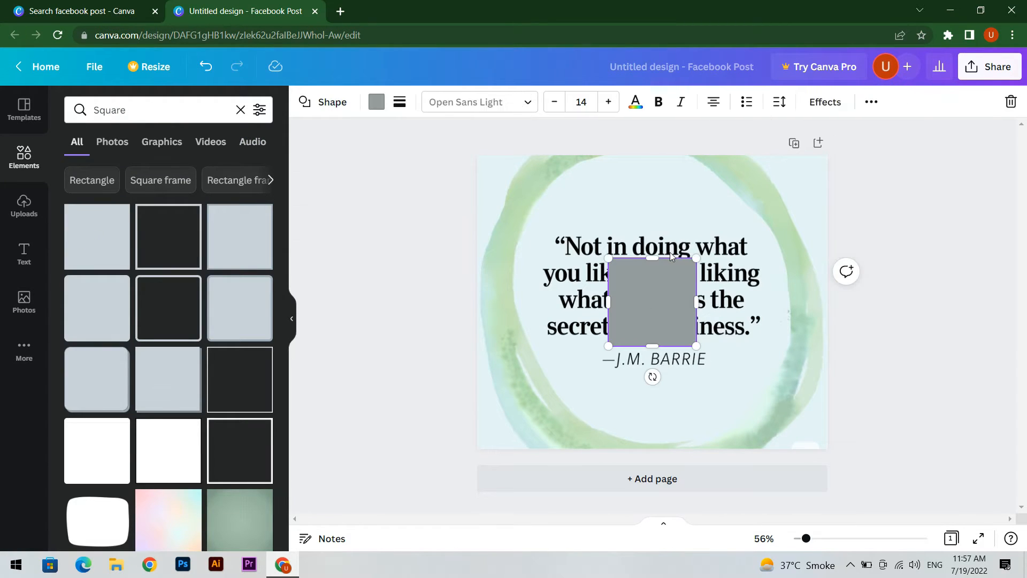
left_click_drag(653, 258, 649, 281)
left_click_drag(652, 319, 718, 372)
left_click_drag(658, 341, 660, 355)
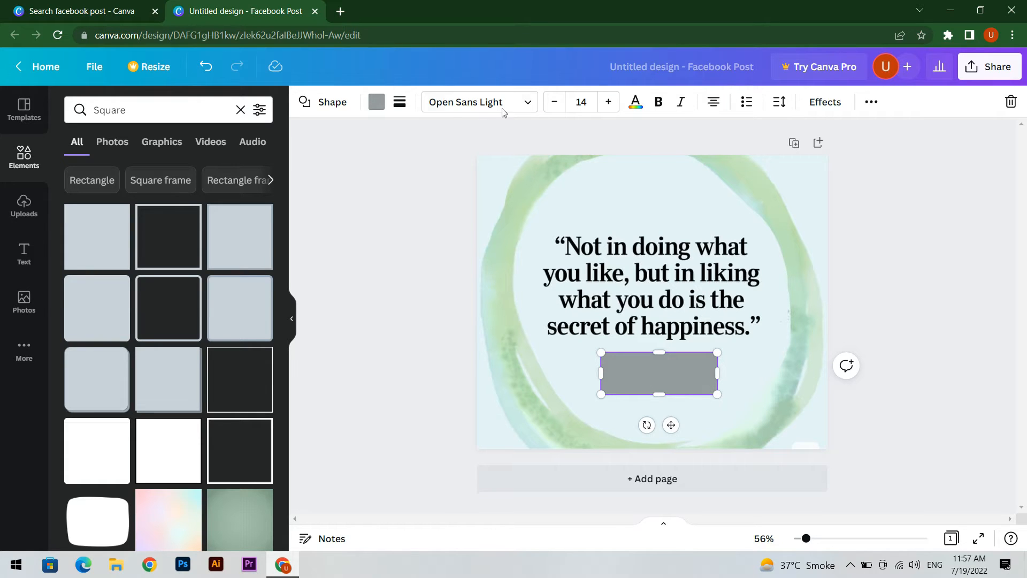
Step: Fill the rectangle with the photo's pale blue background colour #e2f2f5 and deselect it
left_click(377, 103)
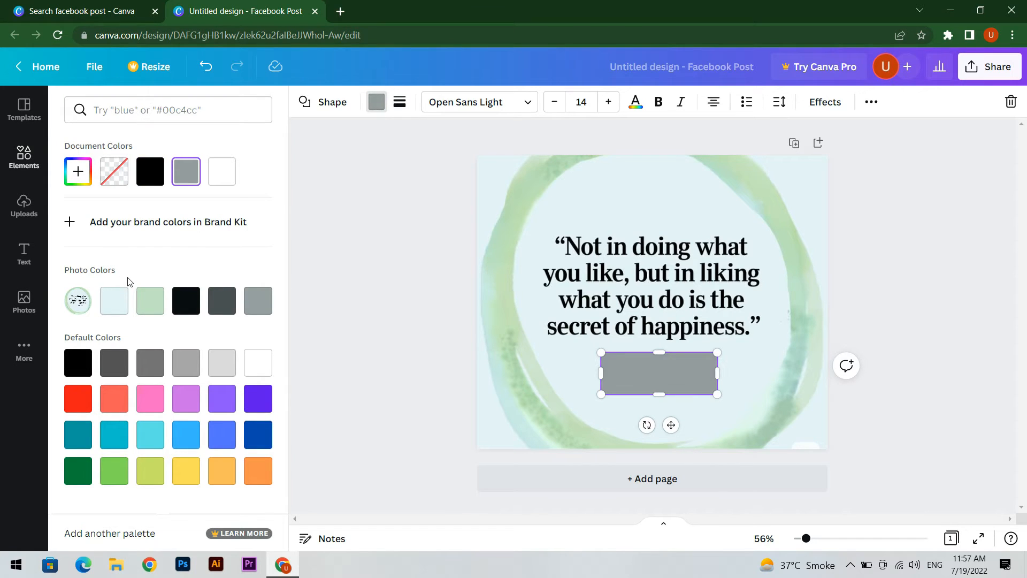
left_click(111, 306)
left_click(949, 258)
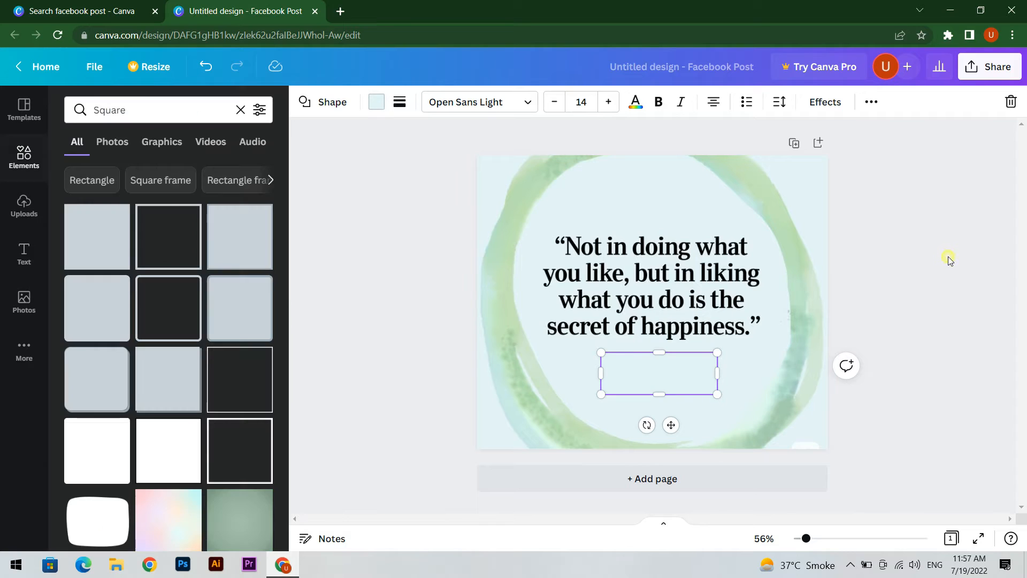
left_click(908, 273)
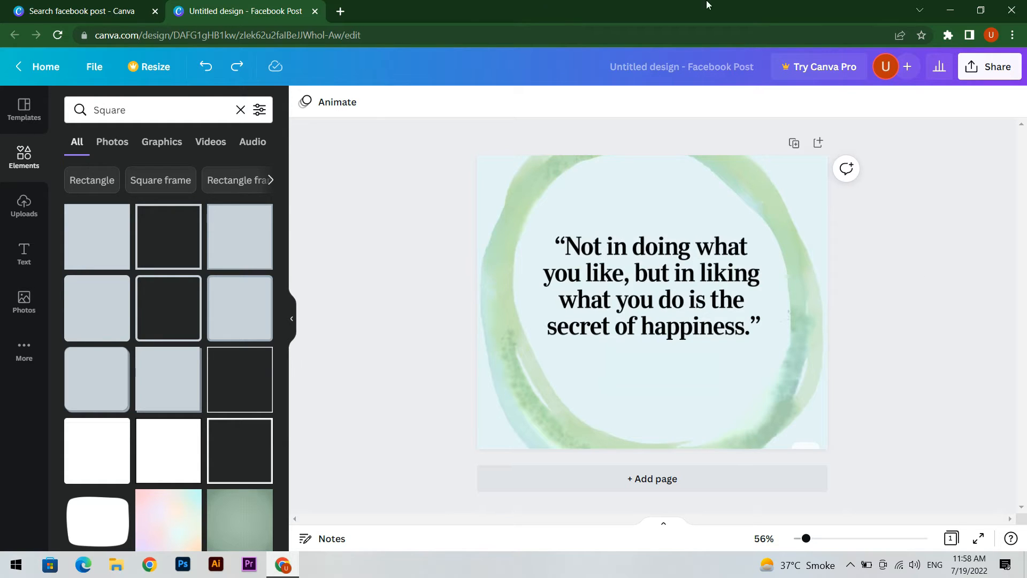
Step: Search Google for "good emojies" in a new browser tab
left_click(339, 11)
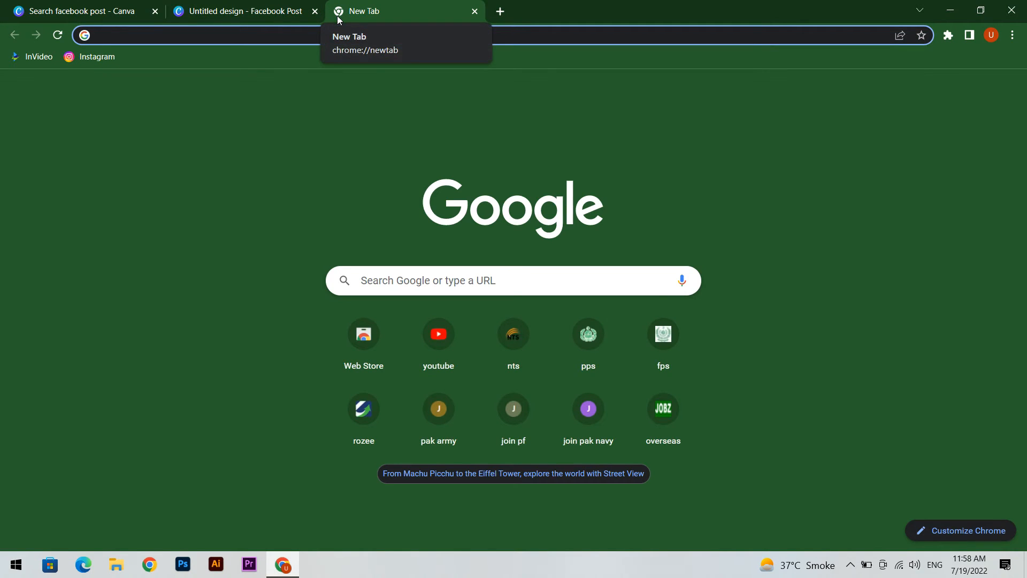
type("good emojies")
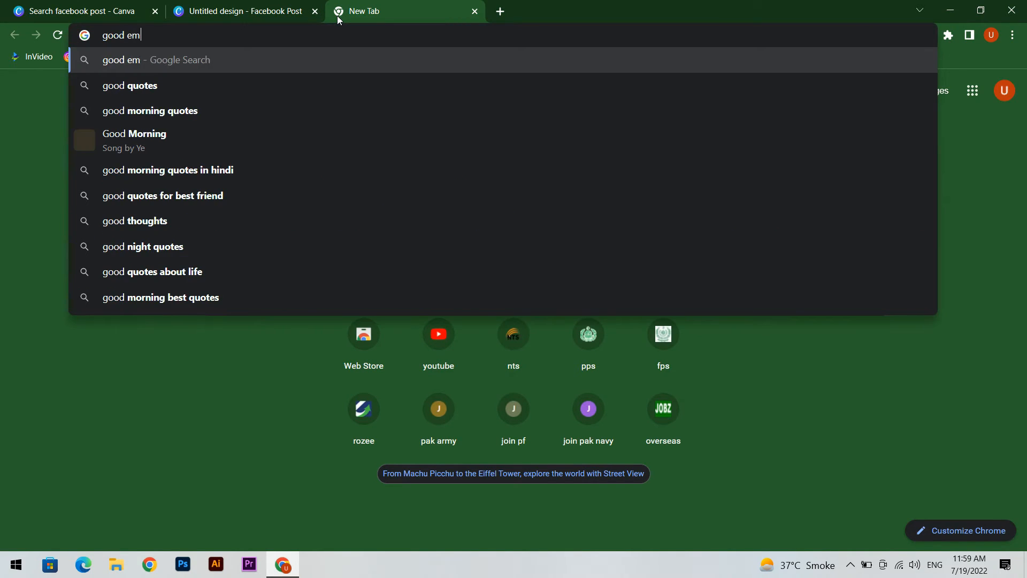
key("Return")
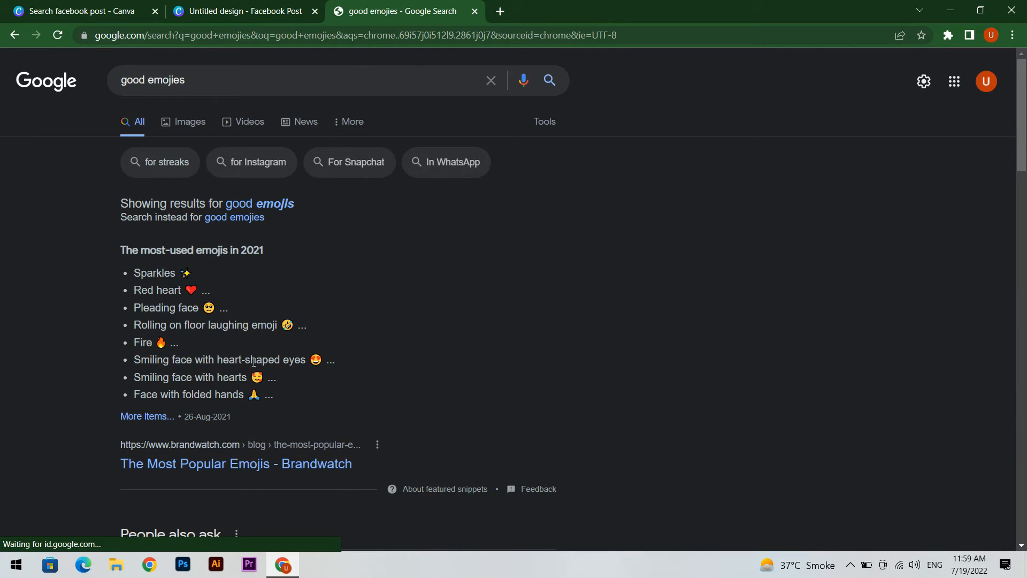
Step: Copy the smiling face with hearts emoji from the search results and paste it into the Canva design
double_click(256, 380)
right_click(260, 380)
left_click(284, 392)
left_click(204, 6)
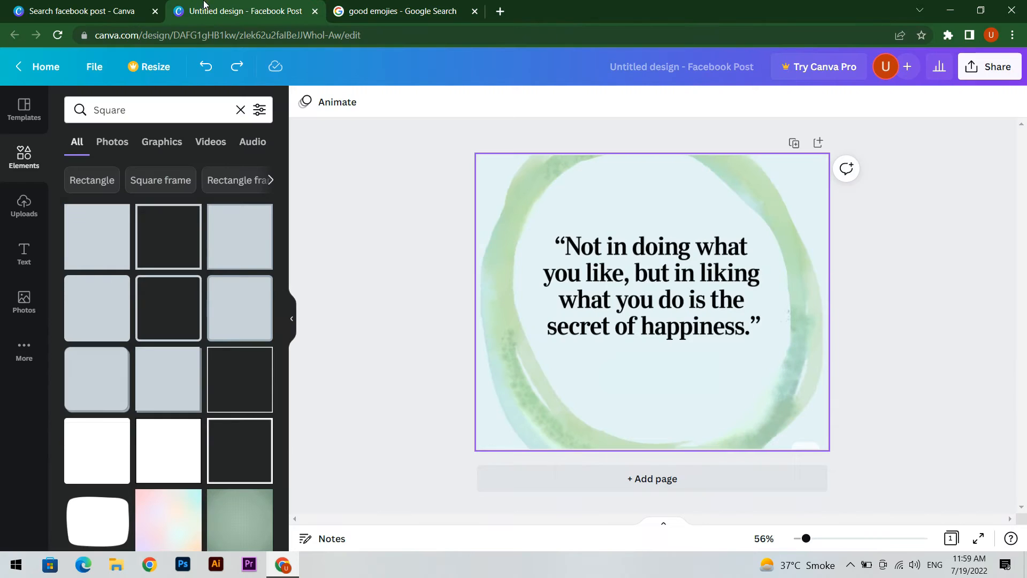
key("ctrl+v")
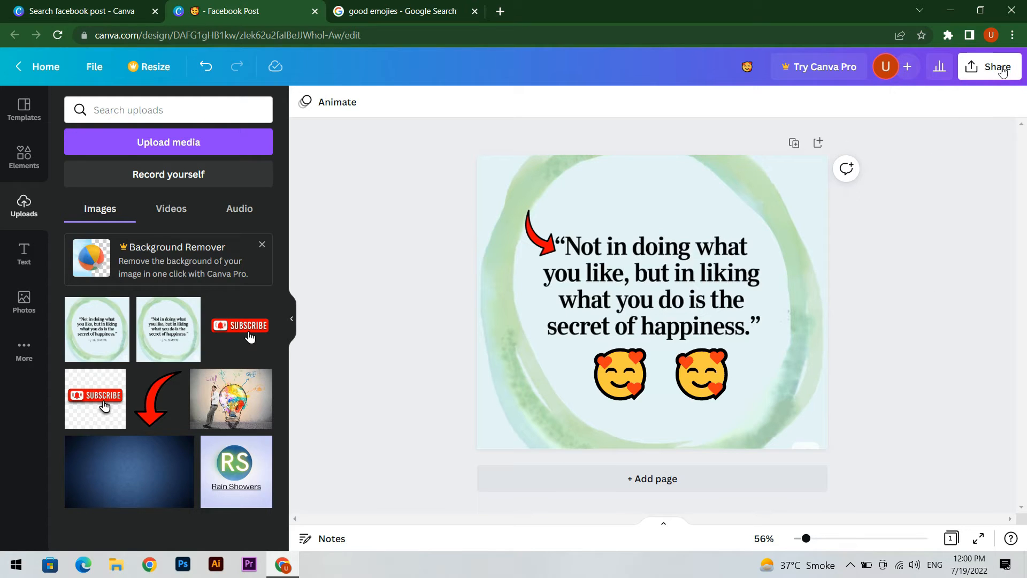
Step: Download the design as a PNG file and return to the Chrome window with the design
left_click(998, 66)
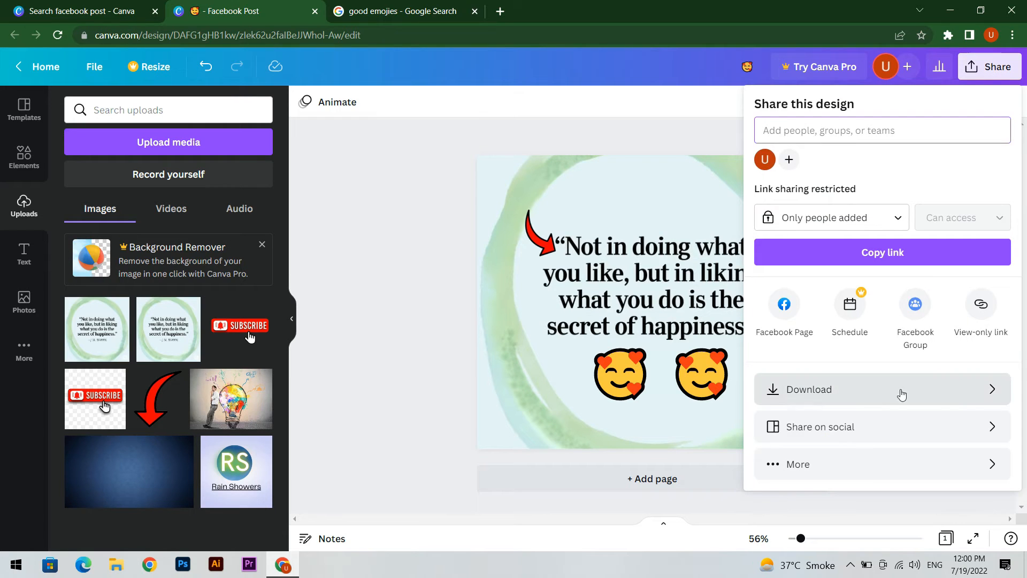
left_click(961, 400)
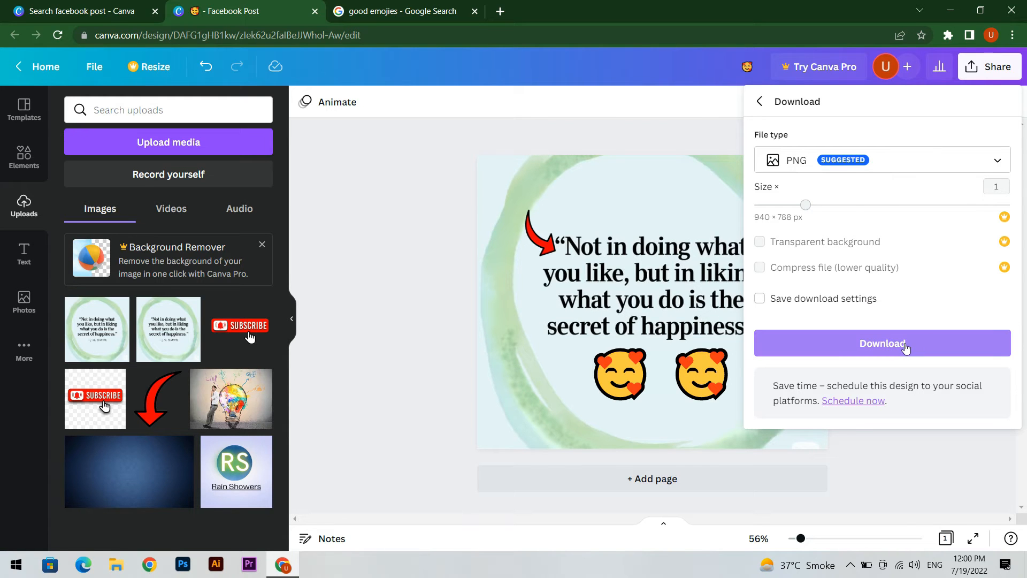
left_click(906, 343)
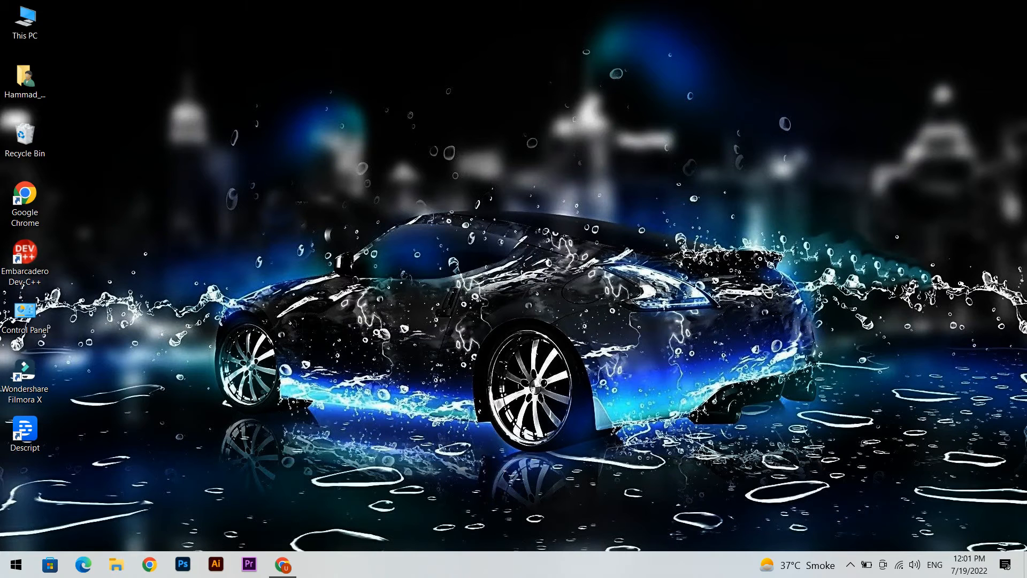
left_click(283, 565)
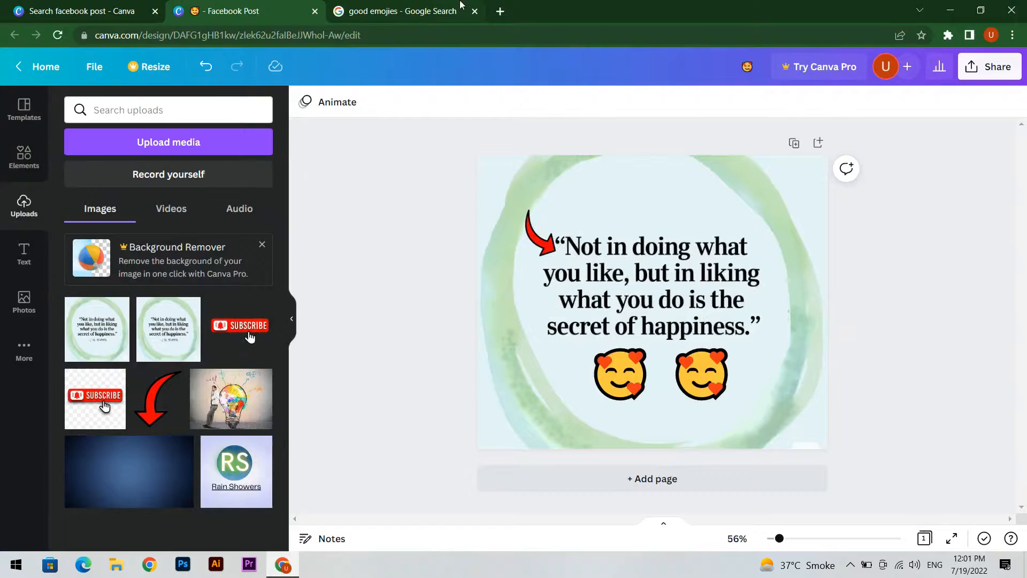
Step: Close the finished Facebook post design and search Canva's templates for "instagram post"
left_click(314, 12)
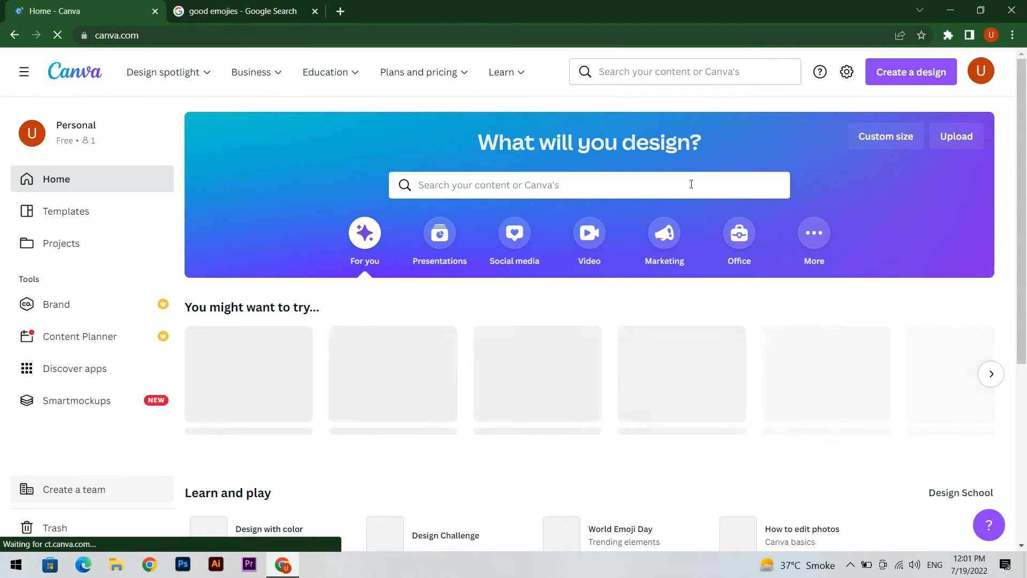
left_click(690, 223)
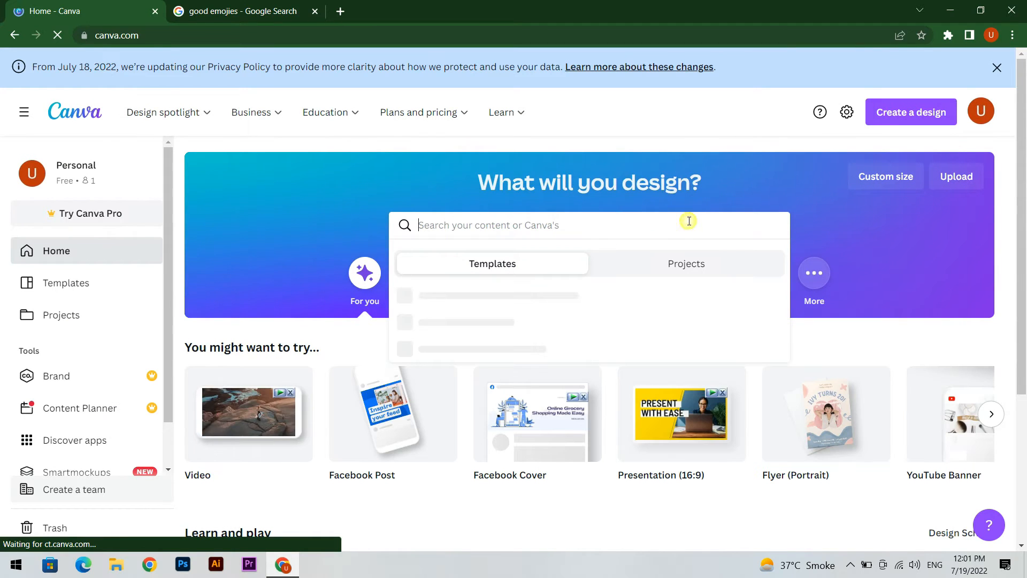
type("instagram post")
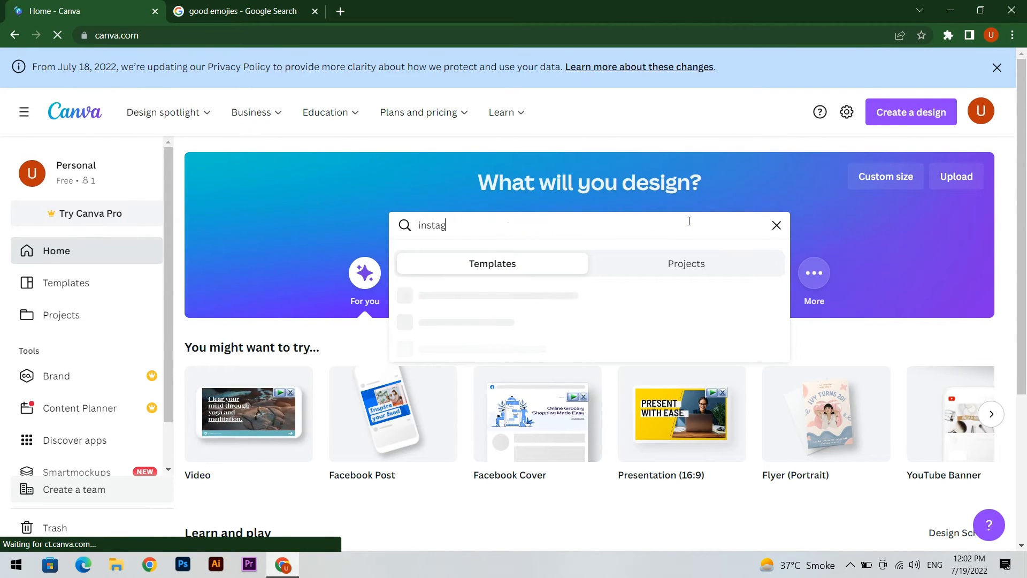
key("Return")
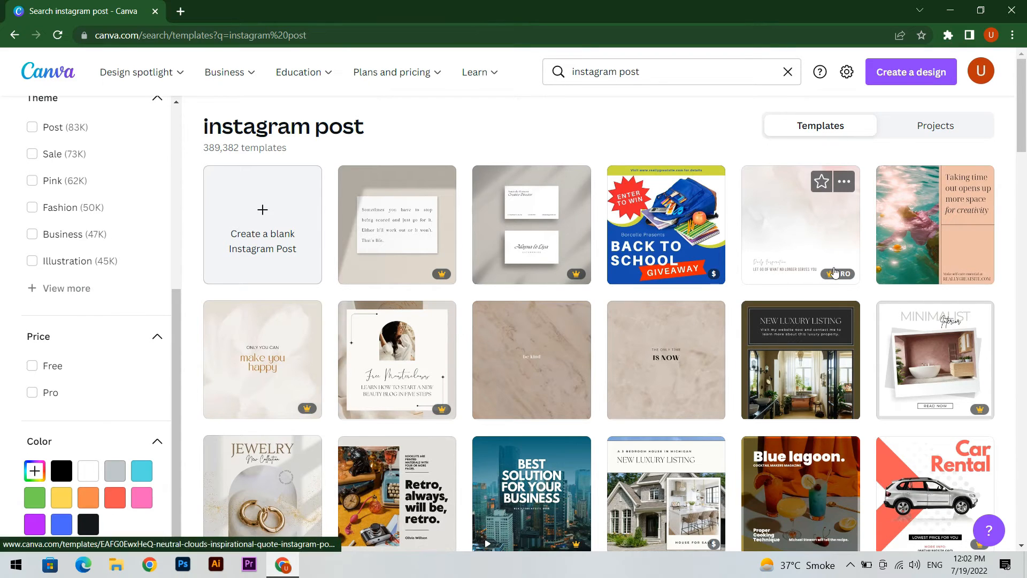
Step: Filter the Instagram post templates to free ones and open the peach template with the swimmer photo and "Taking time out" quote
left_click(32, 372)
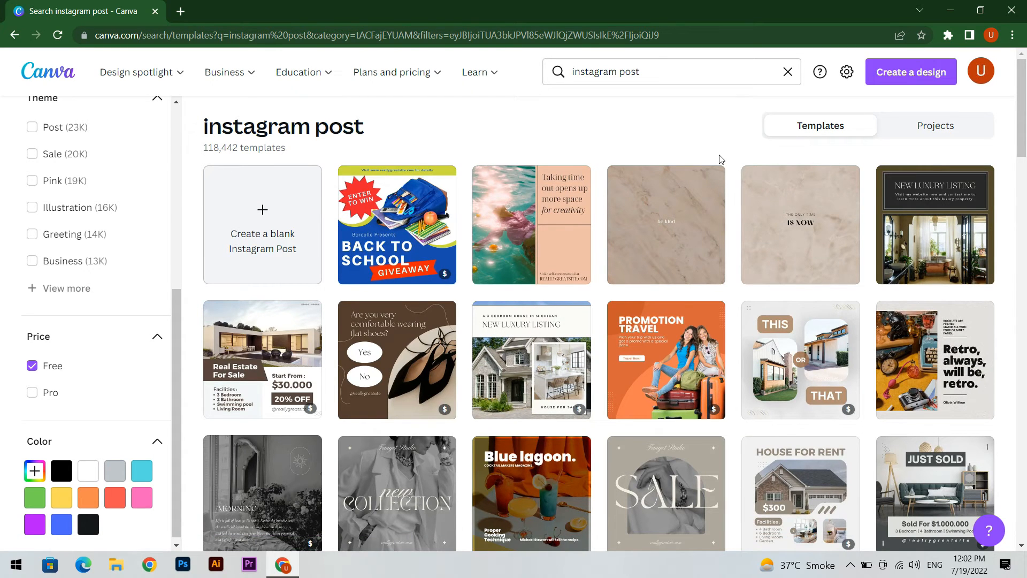
left_click(522, 230)
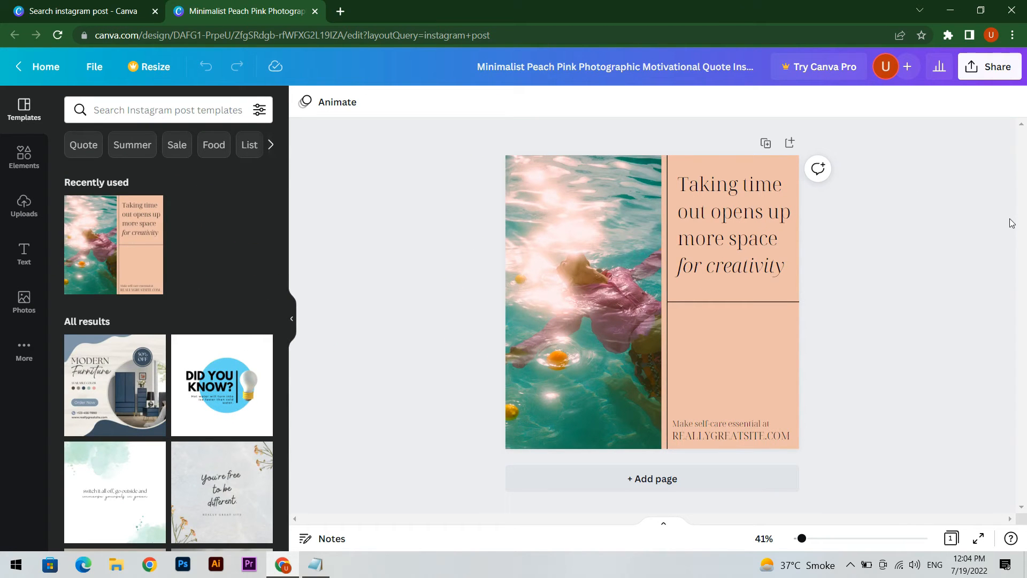
Step: Replace the template's heading with the copied quote "Make Each Day Your MasterPiece" and remove the other text lines
left_click(743, 220)
double_click(744, 221)
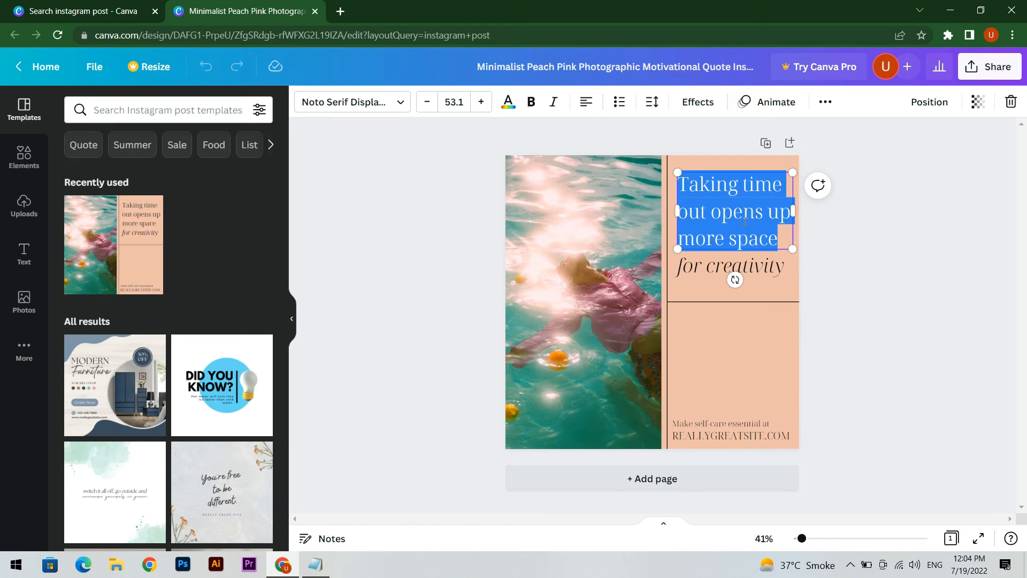
key("BackSpace")
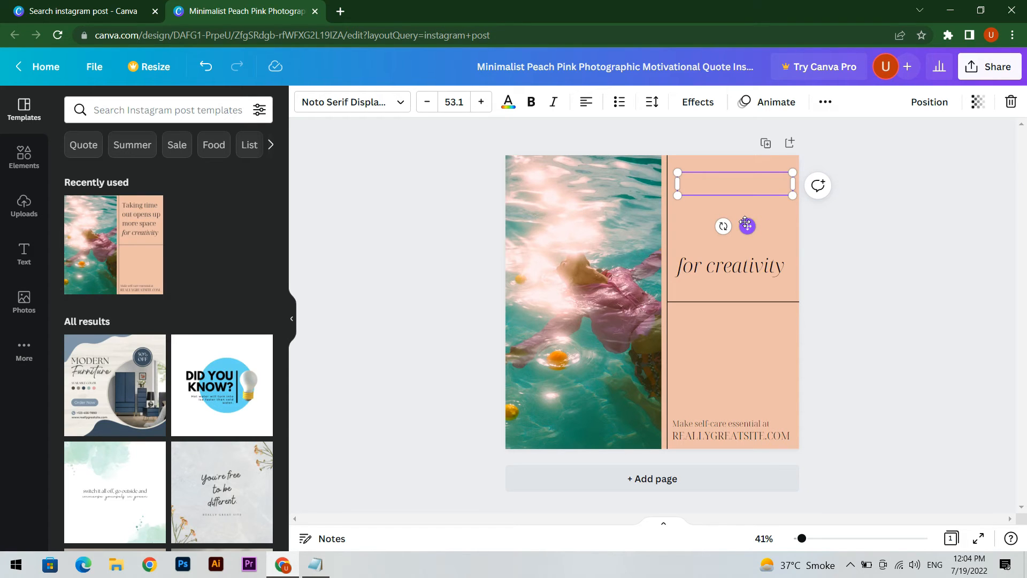
key("ctrl+v")
left_click(763, 259)
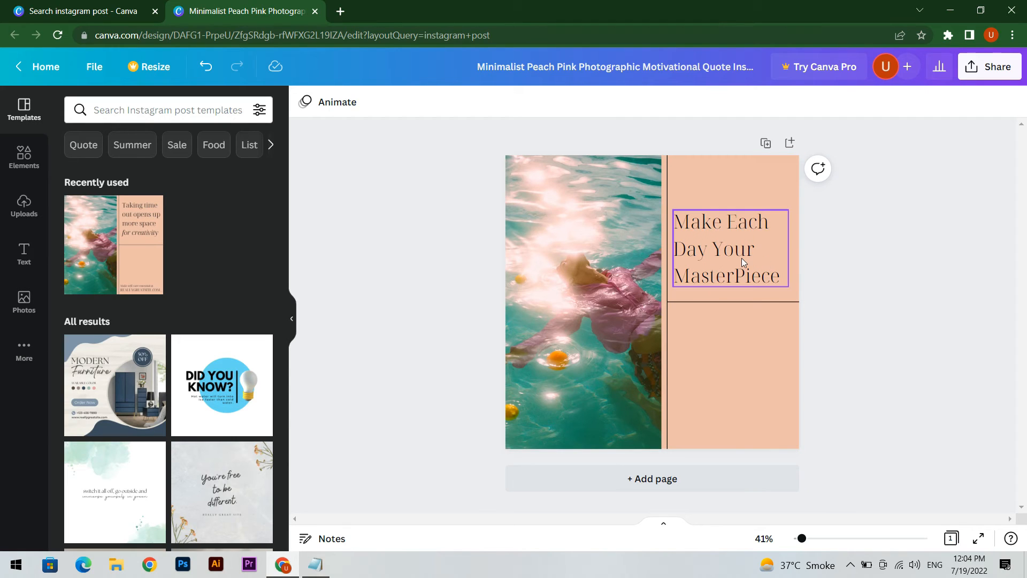
Step: Increase the font size of the quote text by two increments
left_click(746, 237)
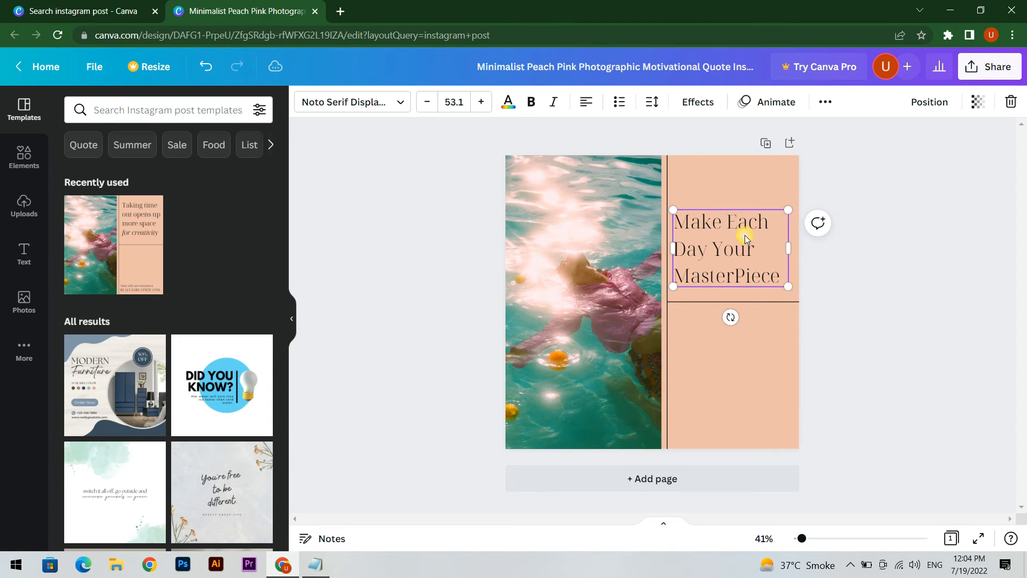
left_click(488, 107)
left_click(488, 107)
left_click(488, 107)
left_click(488, 107)
left_click(488, 107)
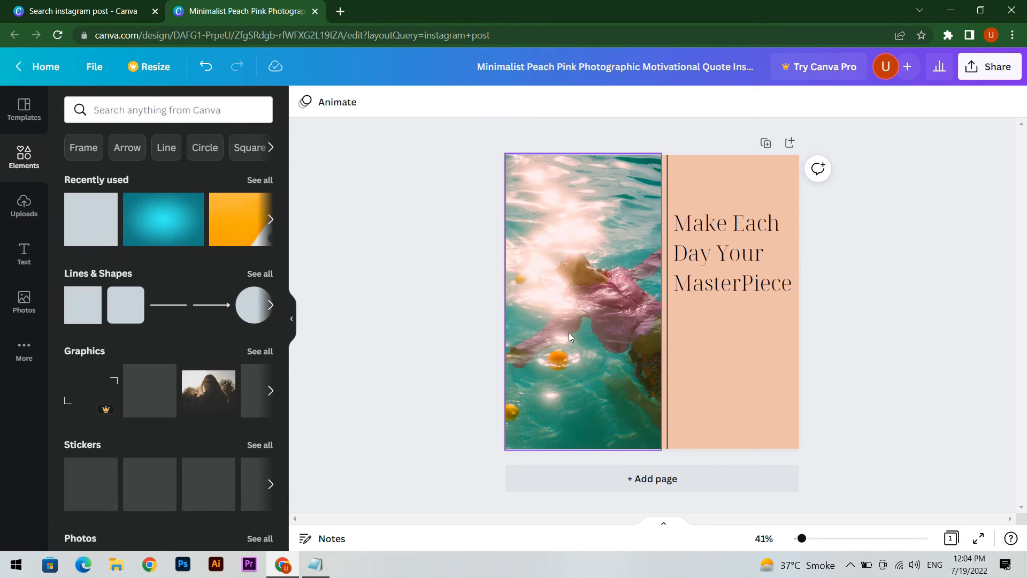
Step: Delete the swimmer photo and the peach background from the page
left_click(603, 319)
key("Delete")
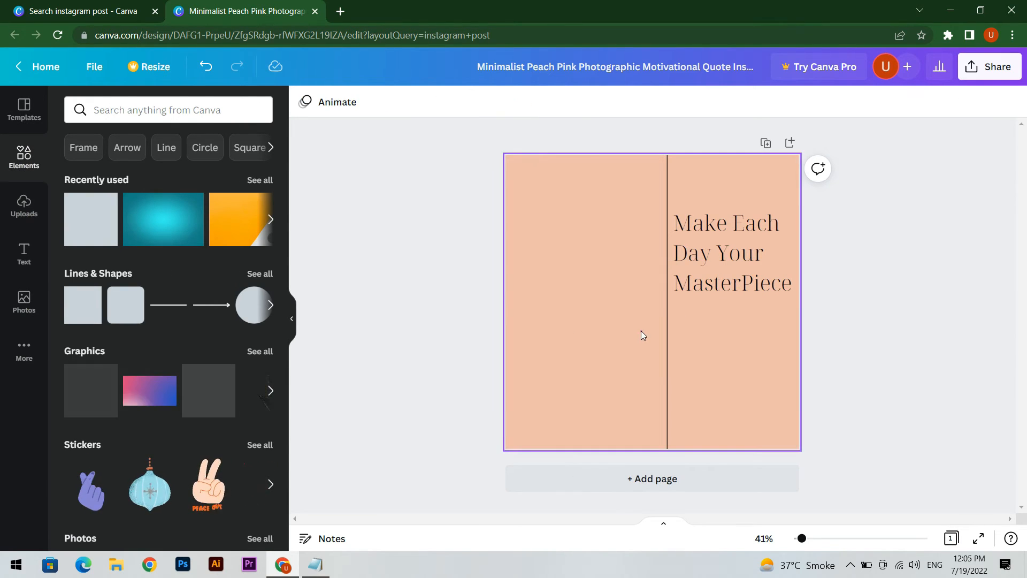
key("Delete")
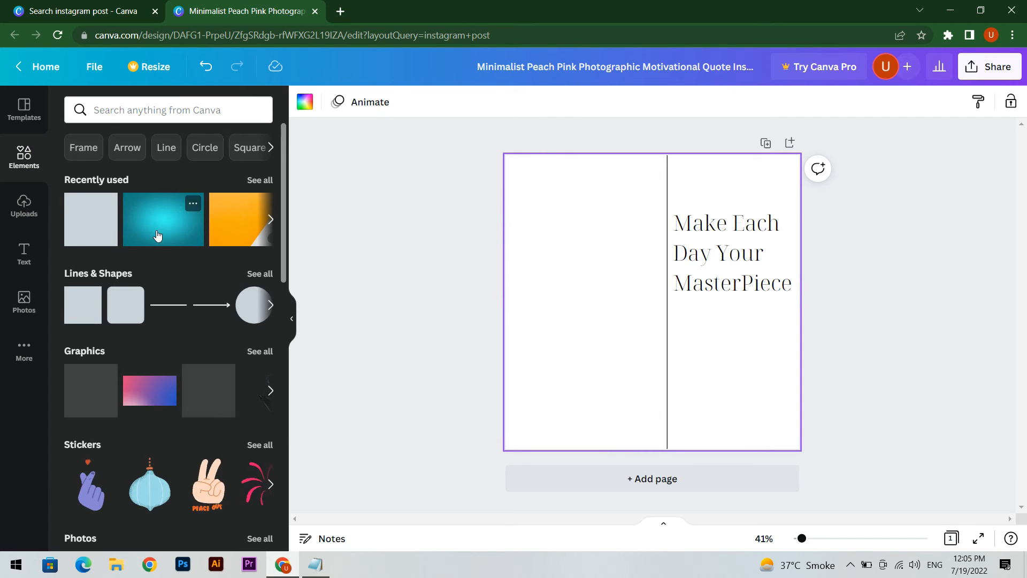
Step: Add the recently used teal gradient image and enlarge it to cover the whole page behind the quote
left_click(158, 225)
left_click_drag(665, 330, 653, 291)
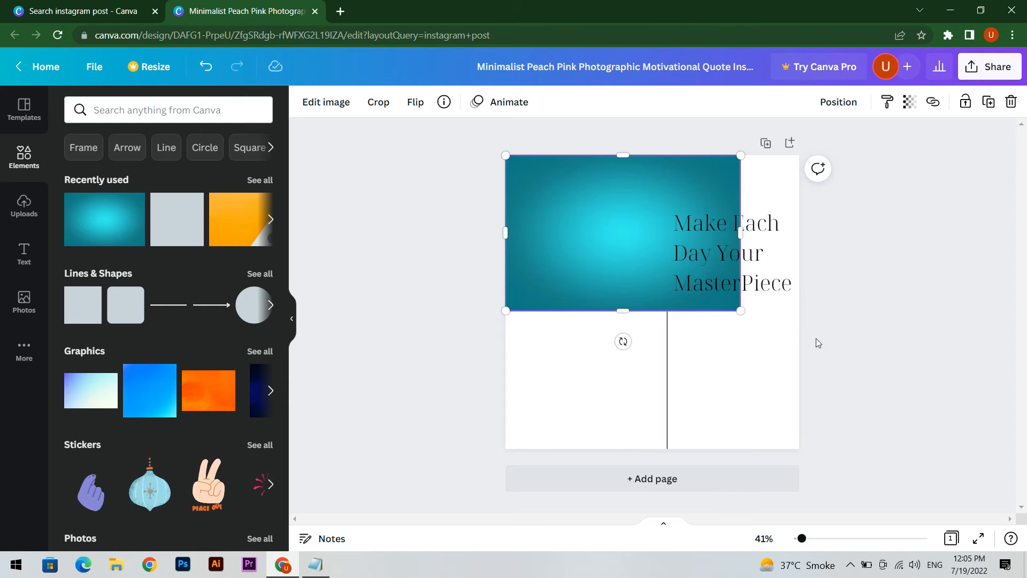
left_click_drag(741, 311, 773, 396)
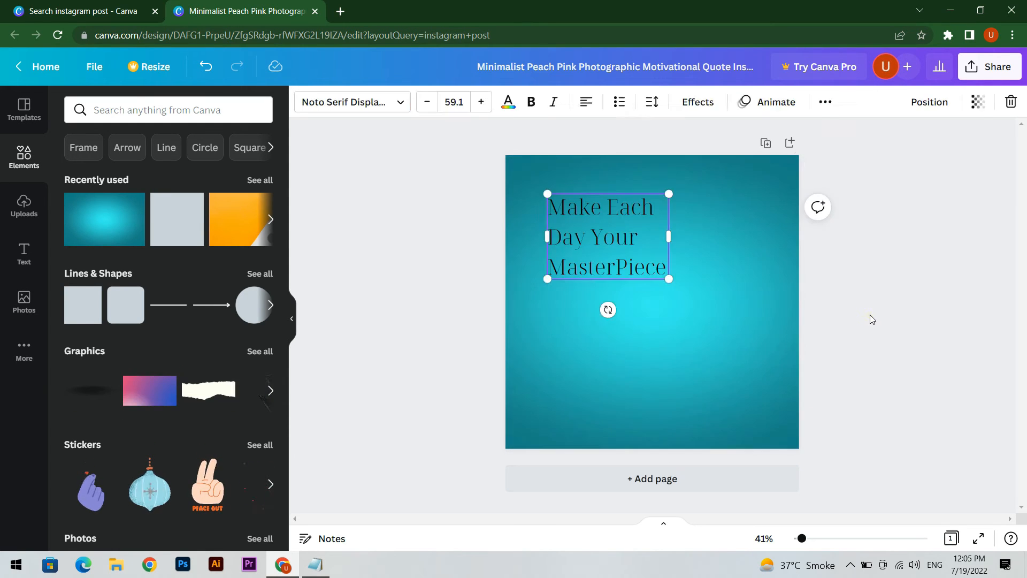
left_click(849, 313)
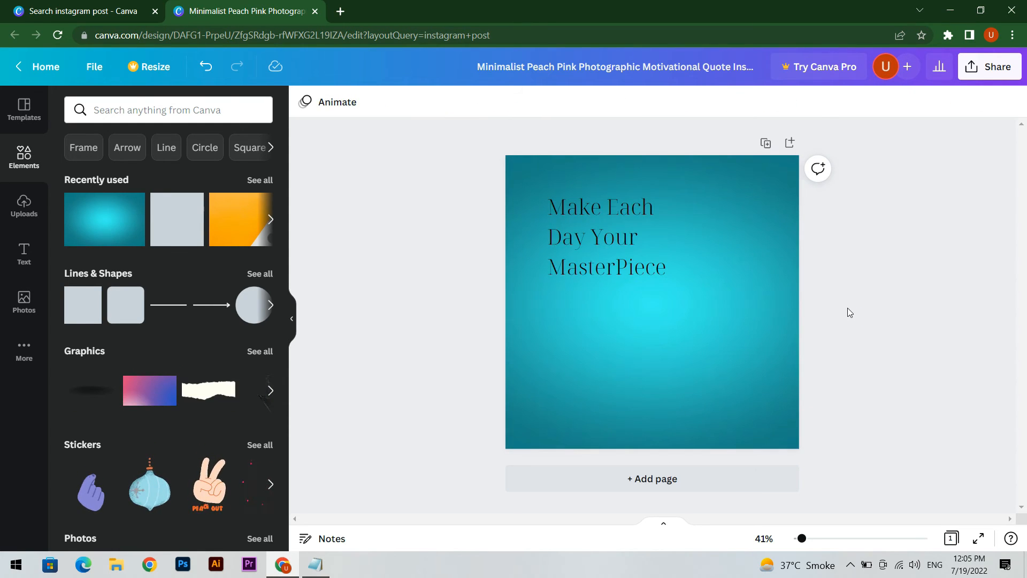
Step: Move the quote text across the gradient and enlarge it to font size 140 so it spans the page width
left_click(579, 252)
left_click_drag(579, 252, 589, 265)
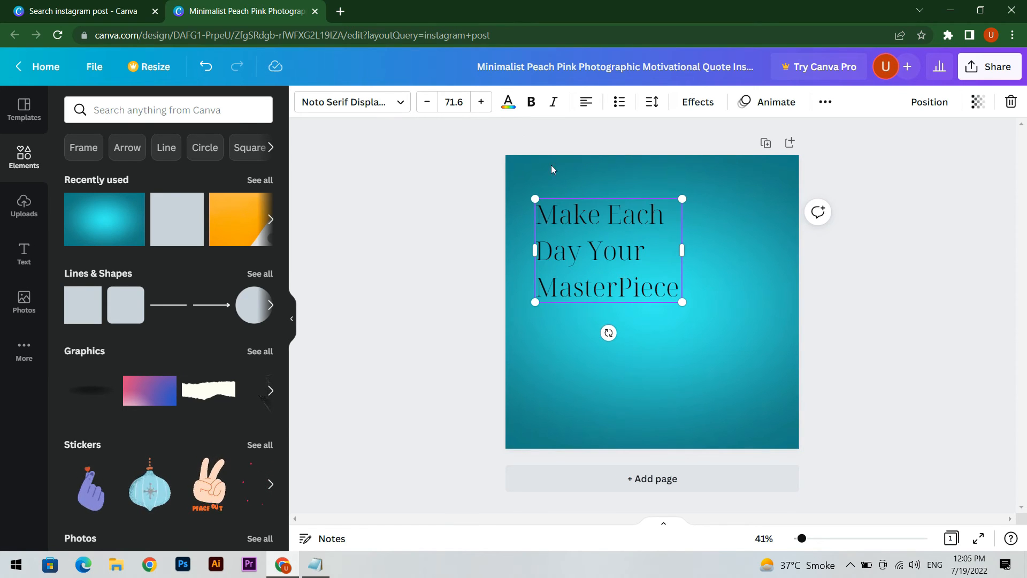
left_click_drag(682, 303, 792, 423)
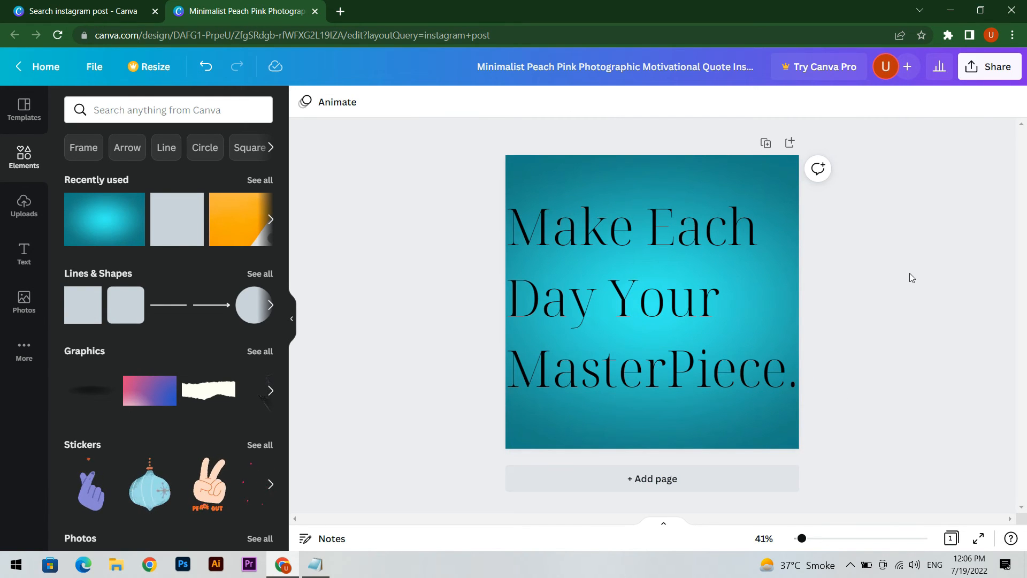
Step: Select the whole quote, try purple, yellow and blue text colours, and settle on white
left_click(706, 231)
left_click(634, 248)
triple_click(633, 248)
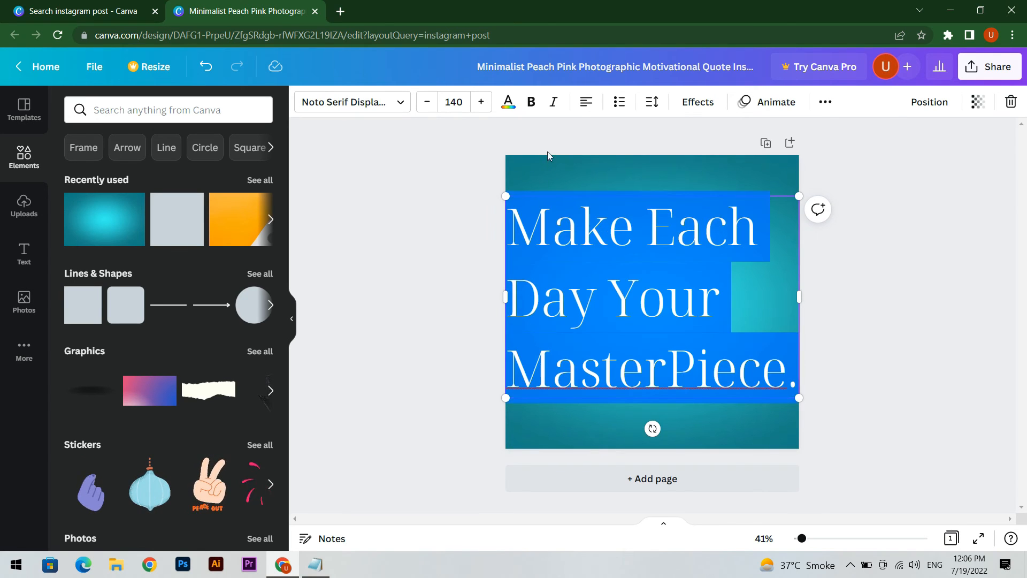
left_click(508, 107)
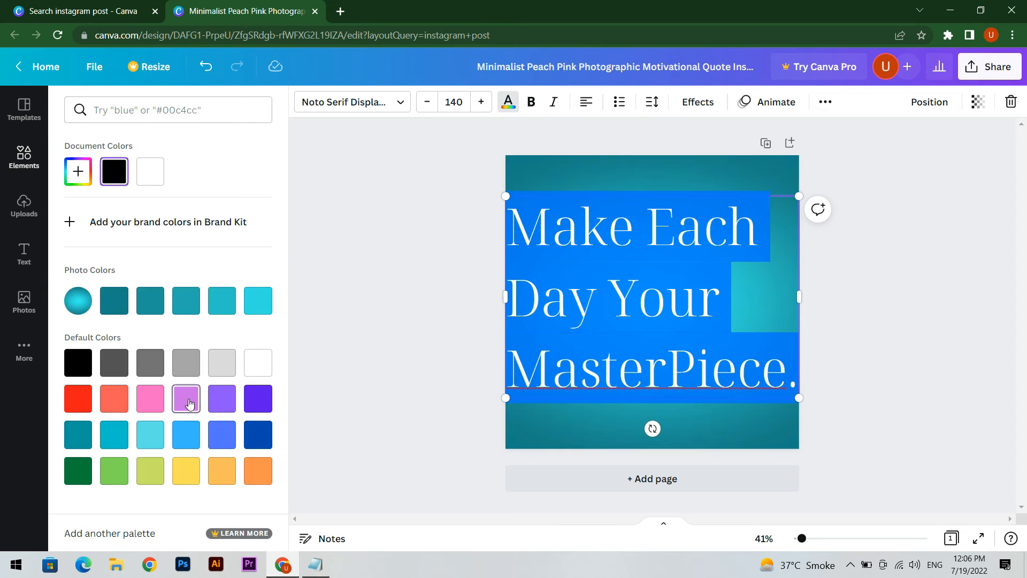
left_click(235, 406)
key("ctrl+z")
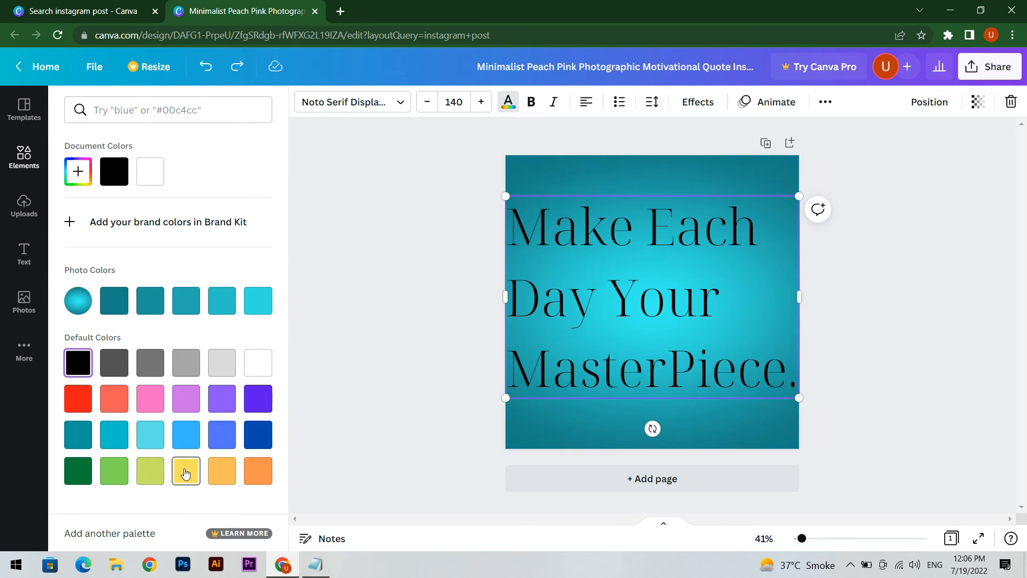
left_click(186, 473)
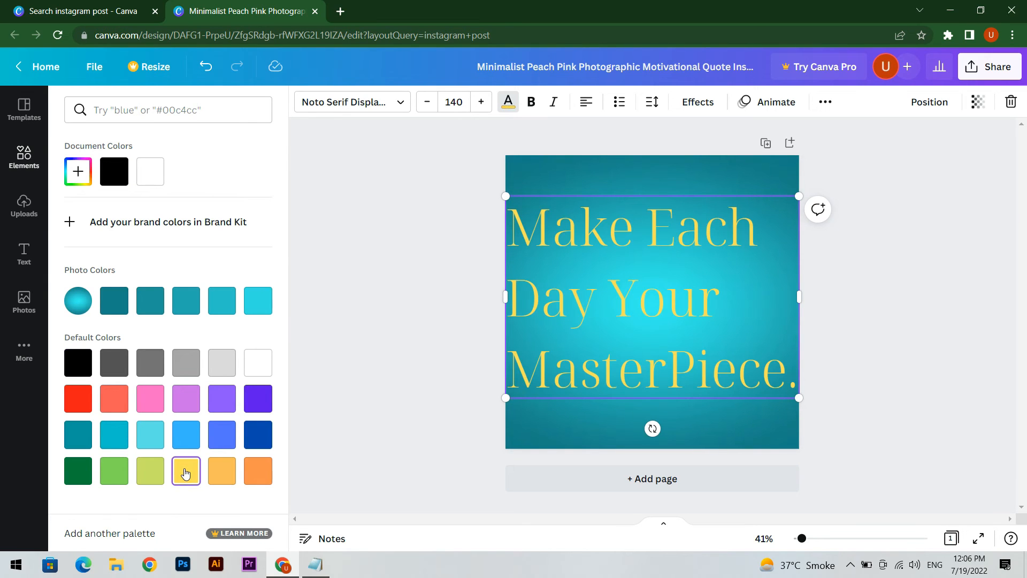
left_click(259, 433)
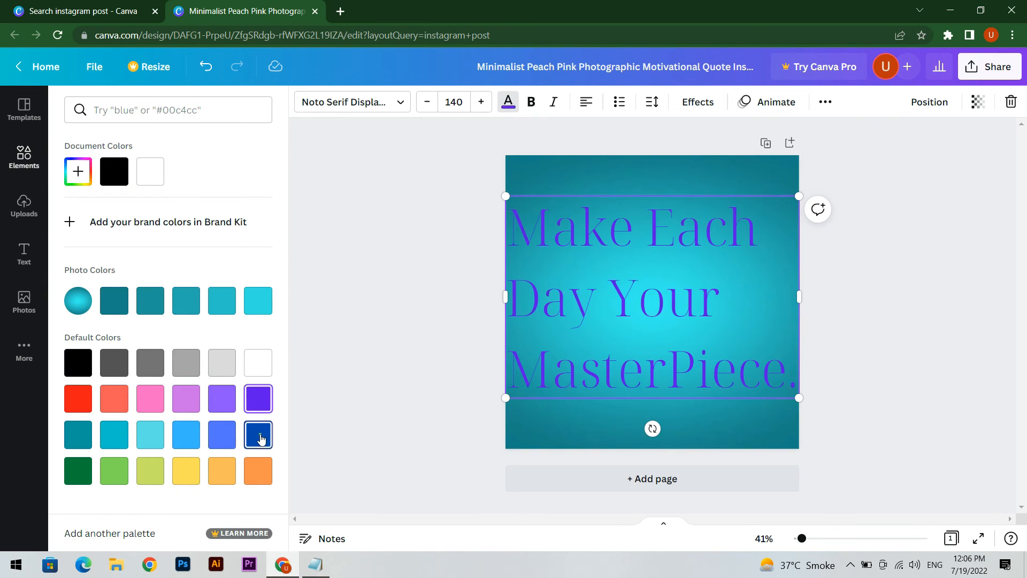
left_click(258, 362)
left_click(894, 308)
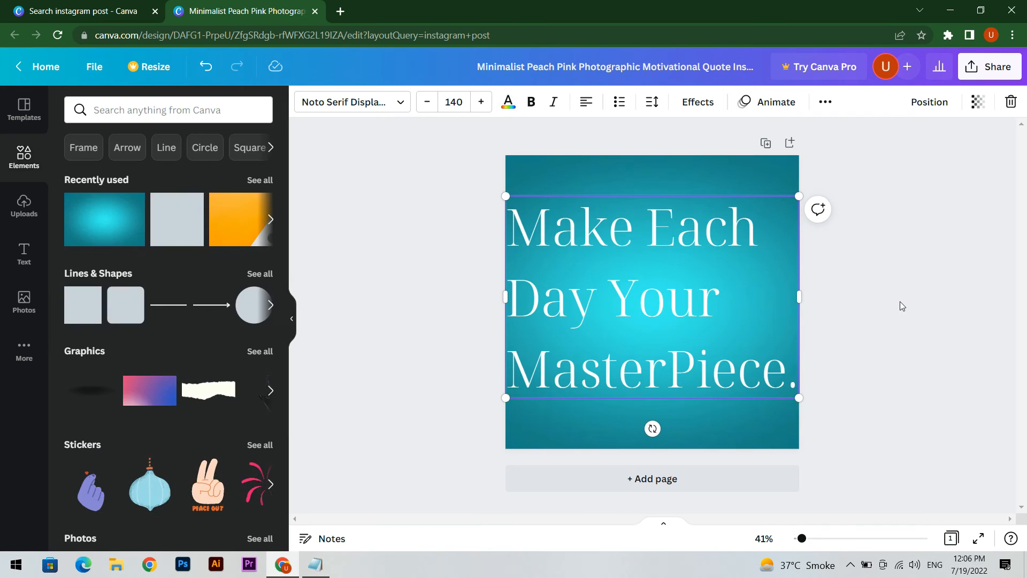
left_click(899, 302)
Step: Test the Curve shape and Background style on the quote text, and settle on the Neon effect at intensity 50
left_click(681, 319)
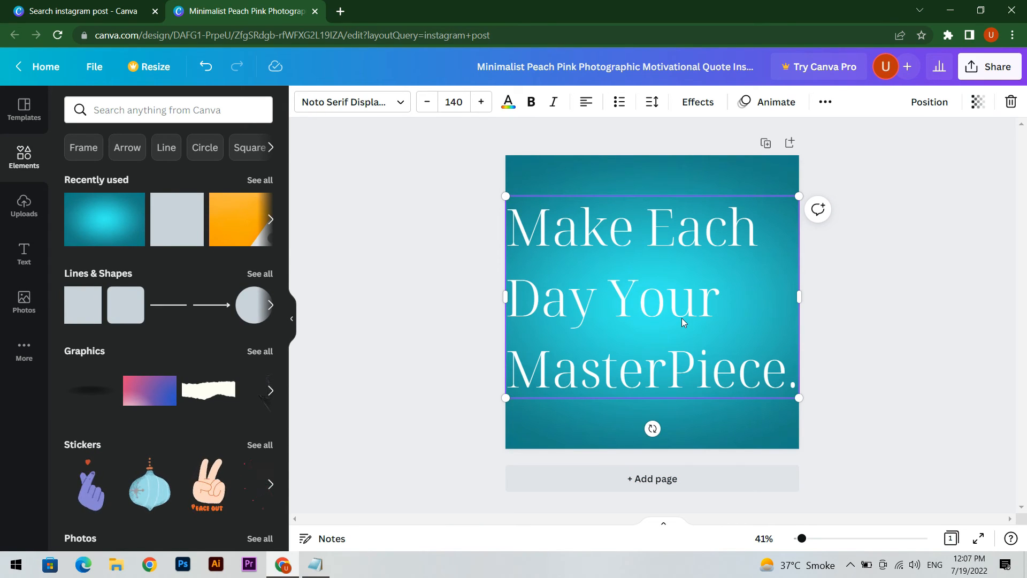
left_click(698, 102)
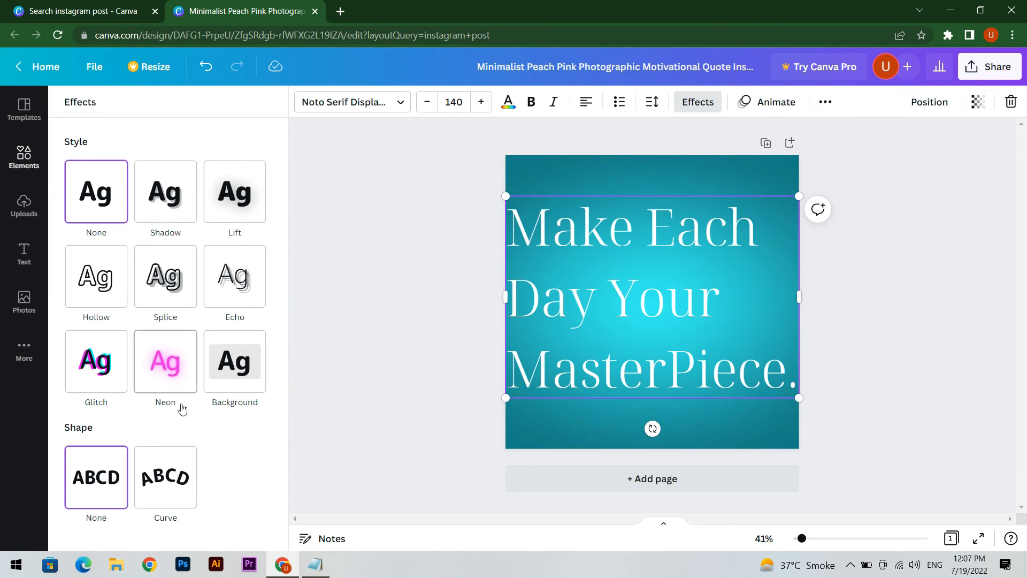
left_click(179, 488)
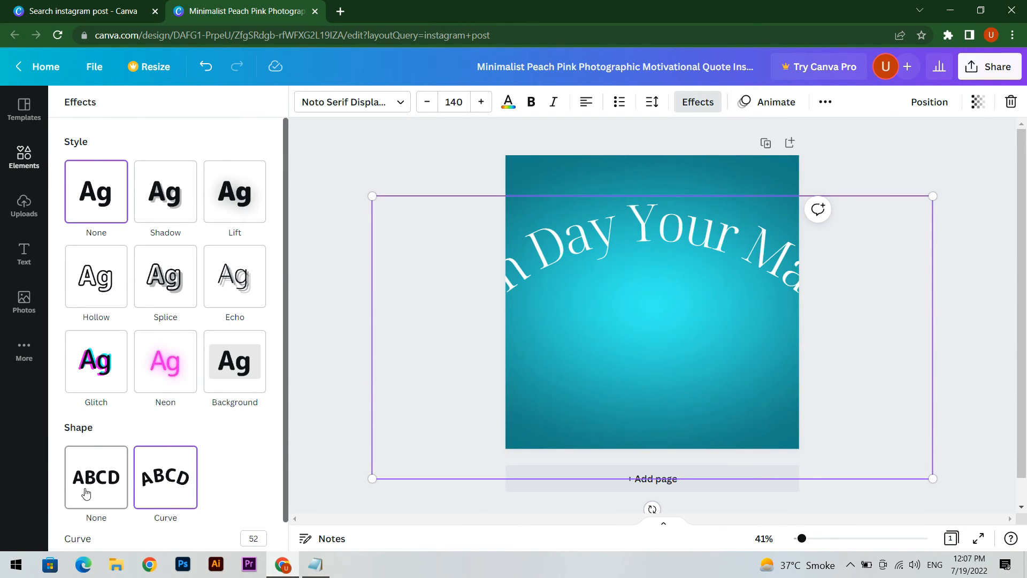
key("ctrl+z")
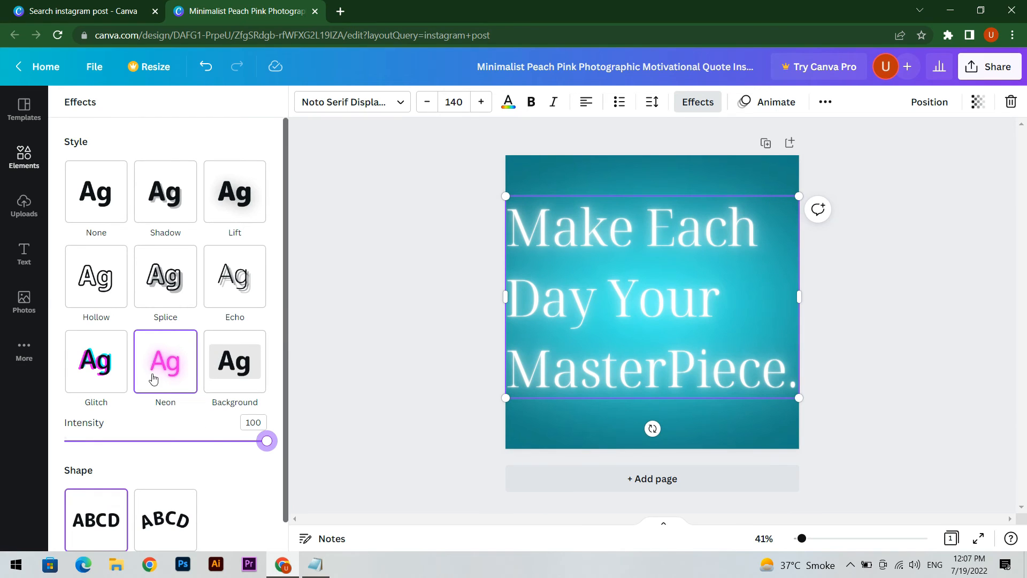
left_click(241, 374)
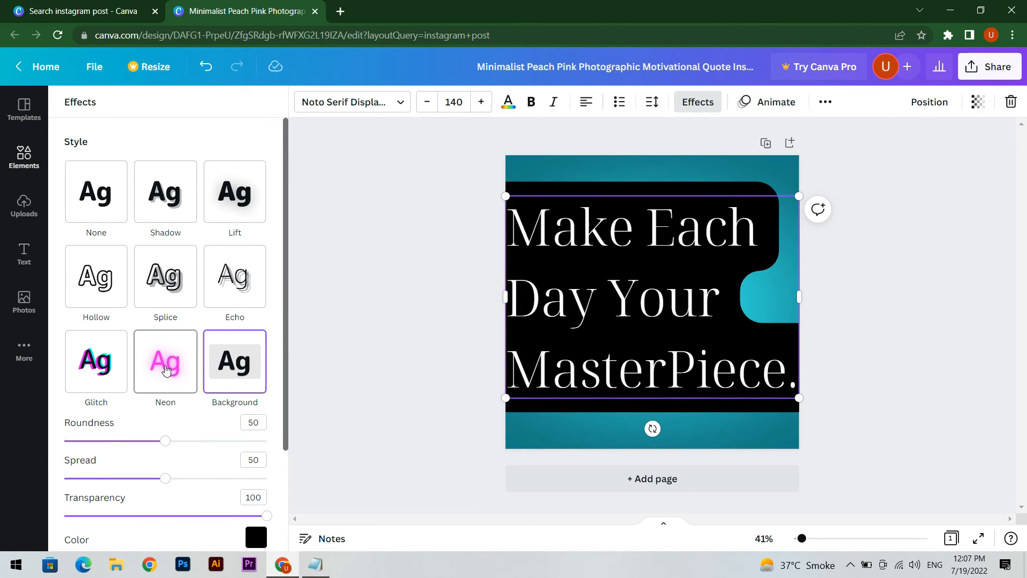
left_click(166, 369)
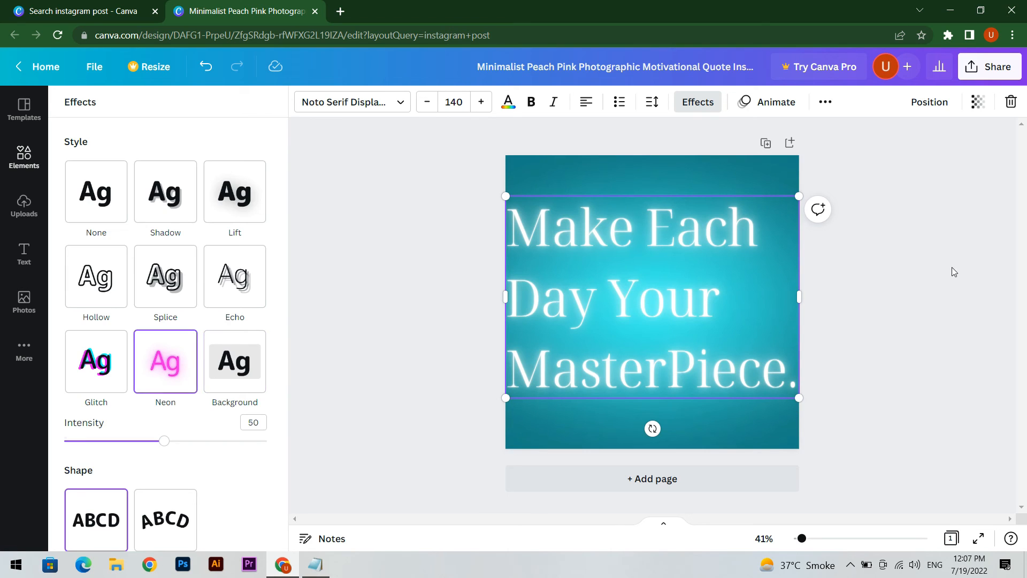
left_click(954, 272)
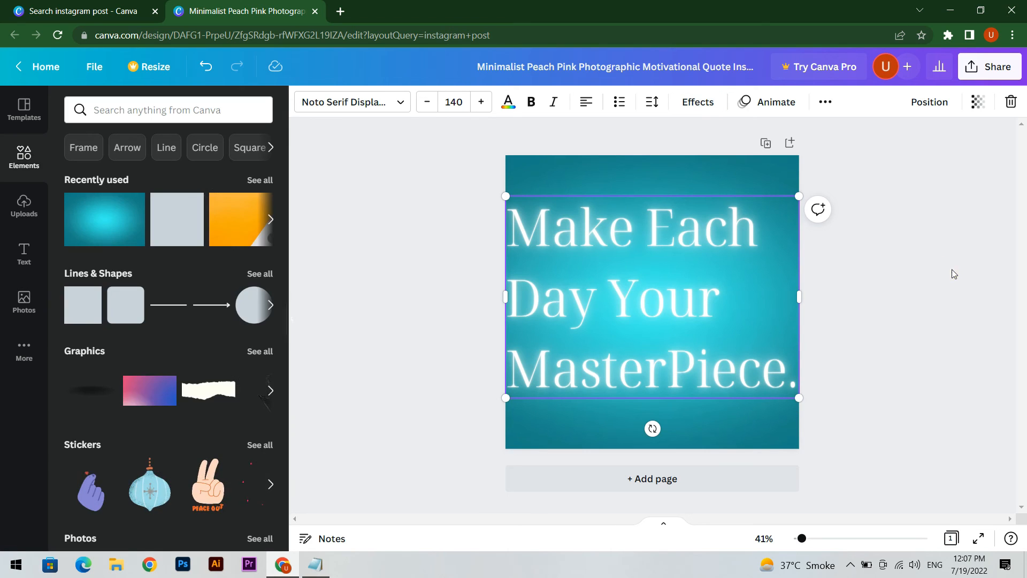
Step: Underline the quote text and deselect it
left_click(831, 106)
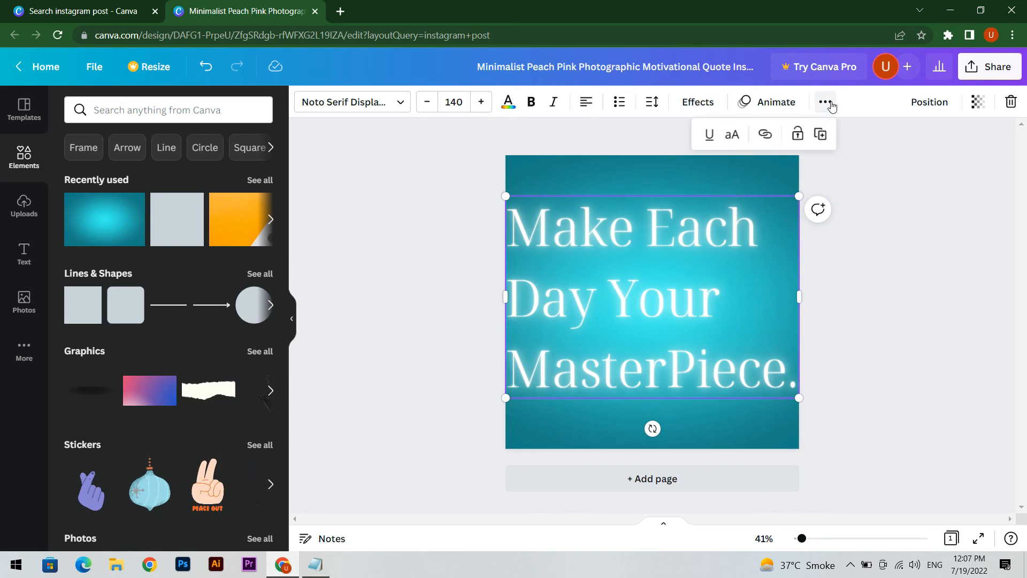
left_click(708, 139)
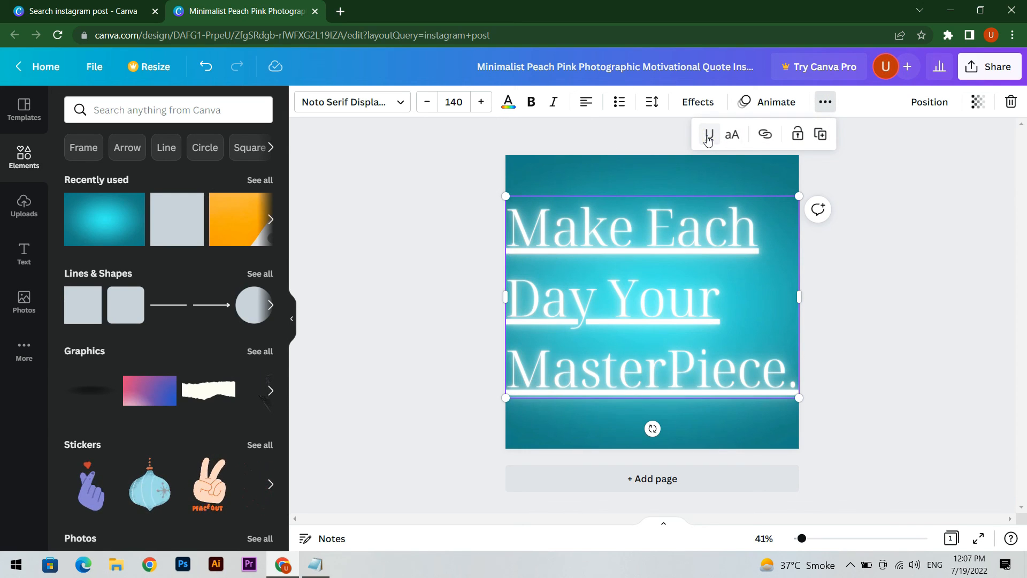
left_click(859, 209)
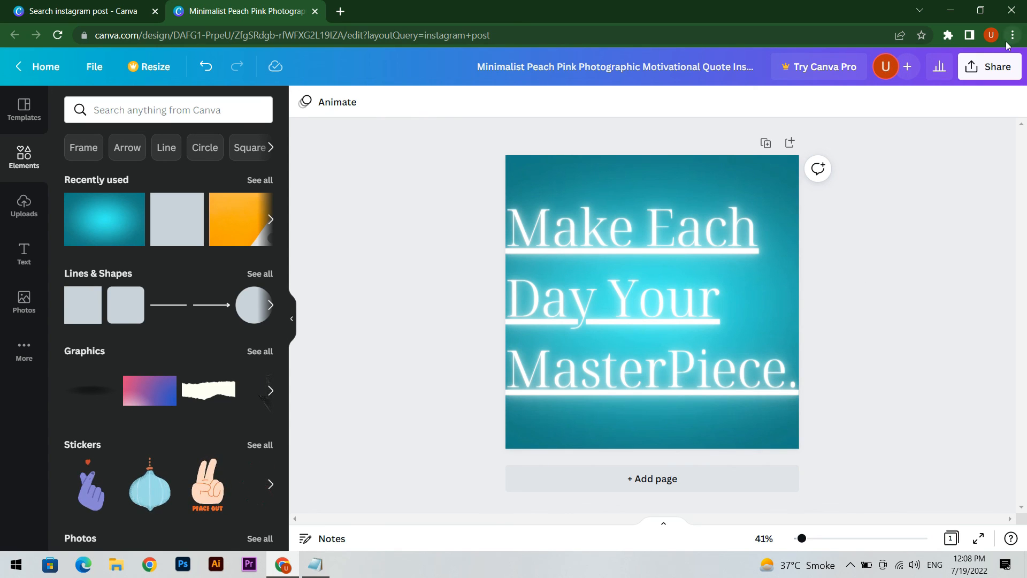
Step: Download the finished Instagram post design
left_click(1002, 66)
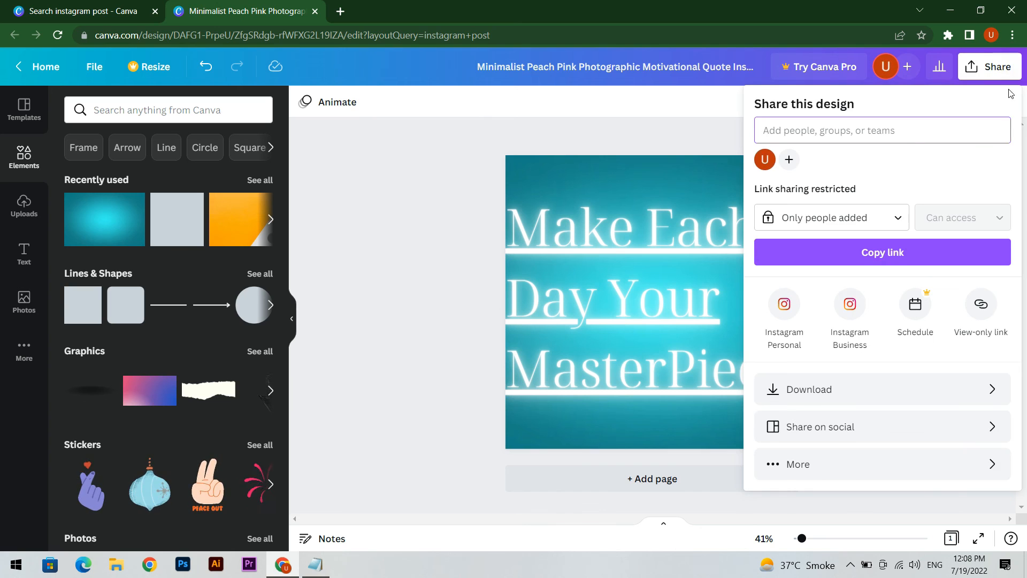
left_click(811, 384)
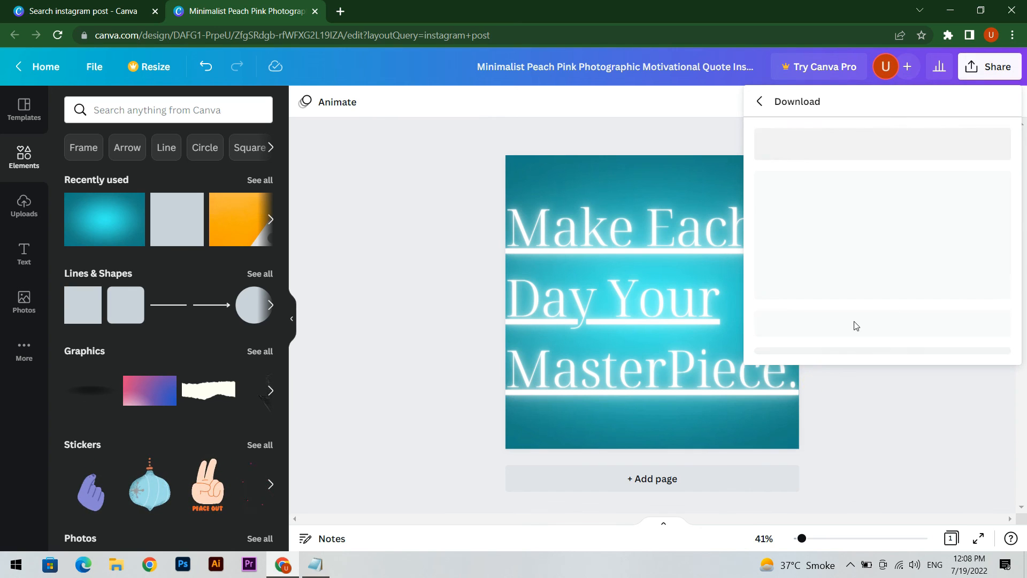
left_click(878, 343)
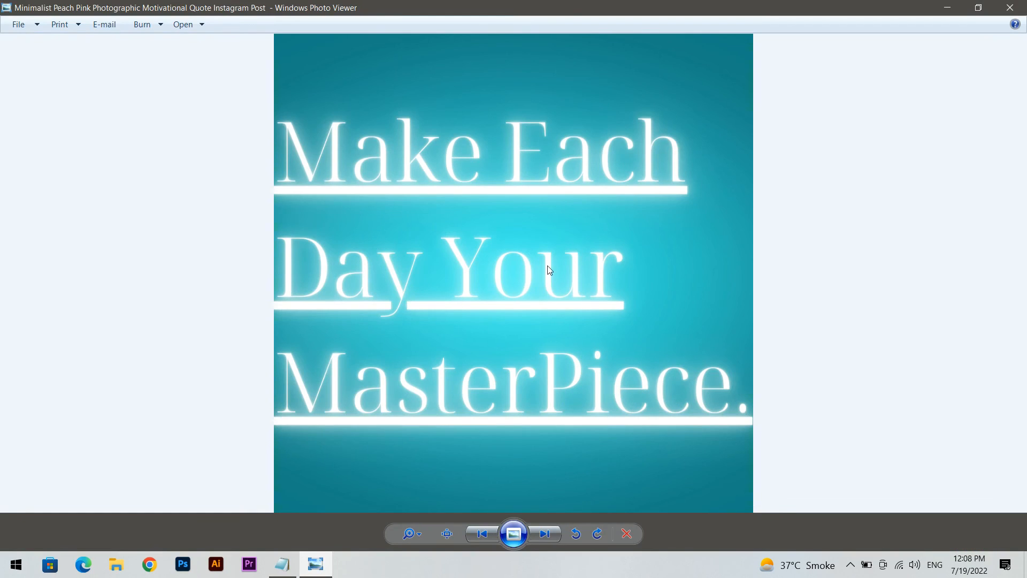